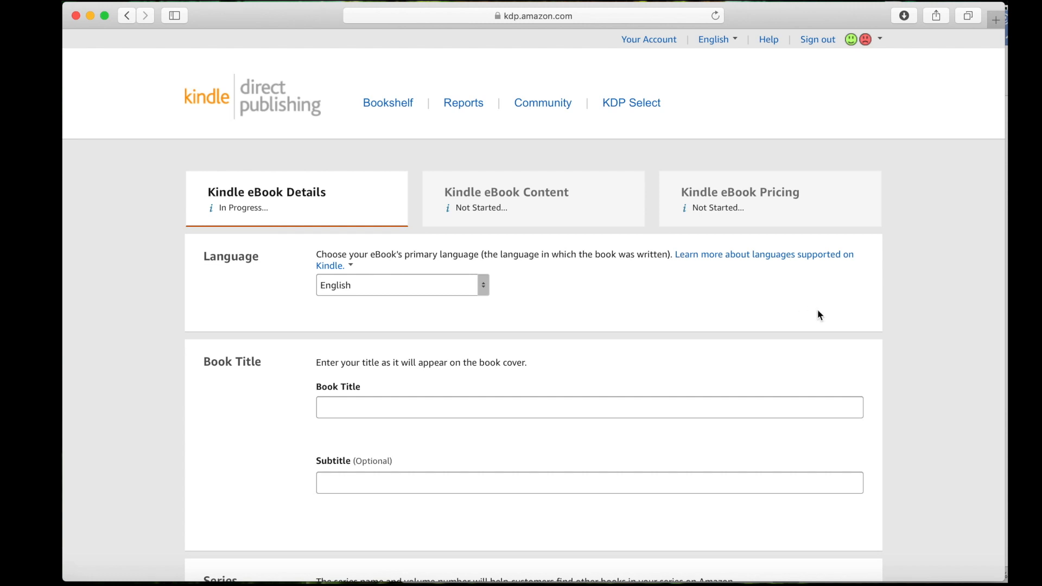
# Step: Enter "The Mind" as the book title and start editing the subtitle
pyautogui.scroll(-5, 713, 349)
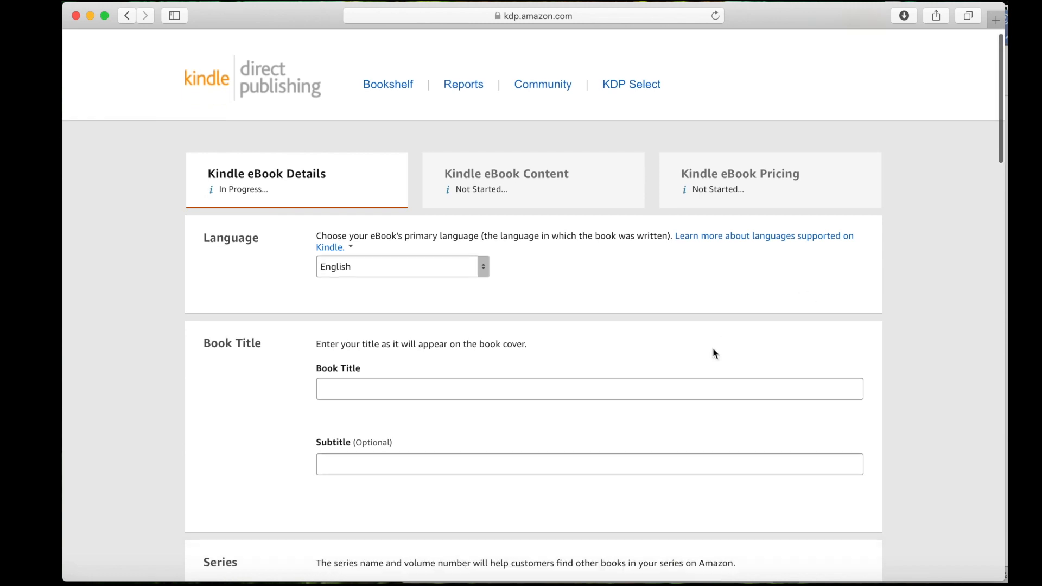
pyautogui.click(496, 226)
pyautogui.write('The Mind')
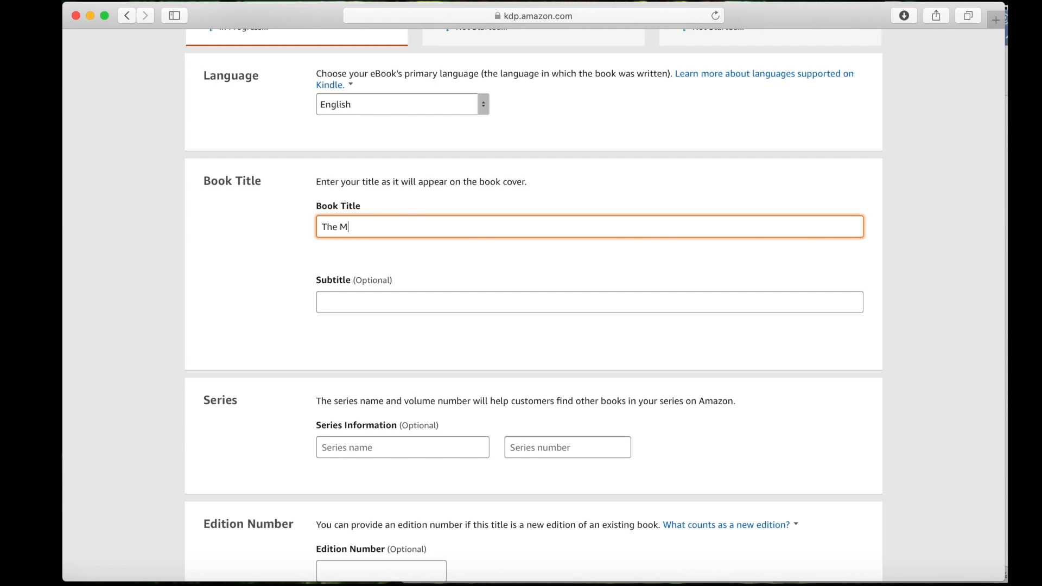
pyautogui.click(358, 300)
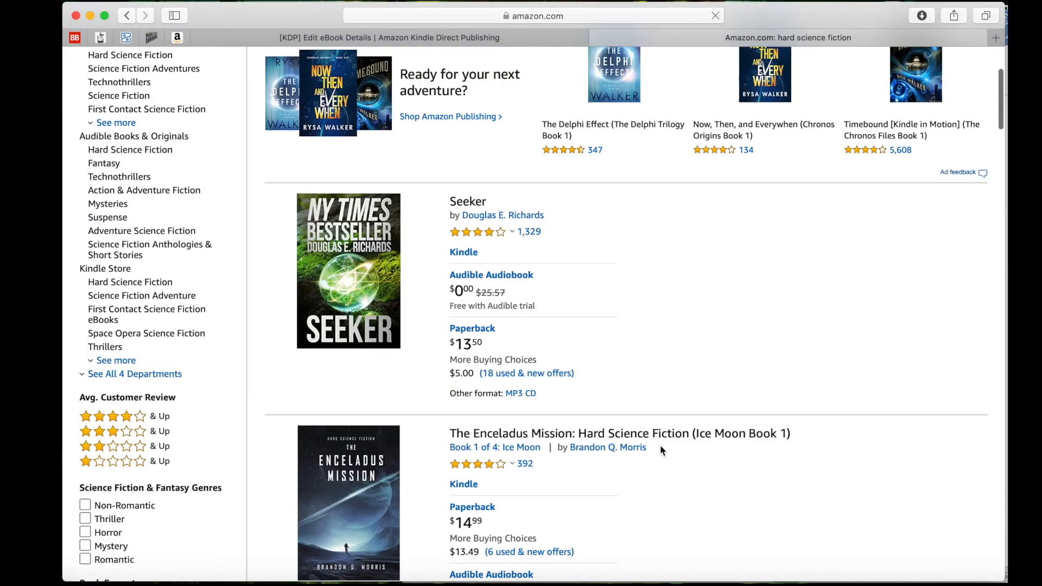
# Step: Switch to the Amazon hard science fiction search results and examine how the listed books word their titles and subtitles
pyautogui.scroll(-5, 661, 451)
pyautogui.scroll(-8, 660, 450)
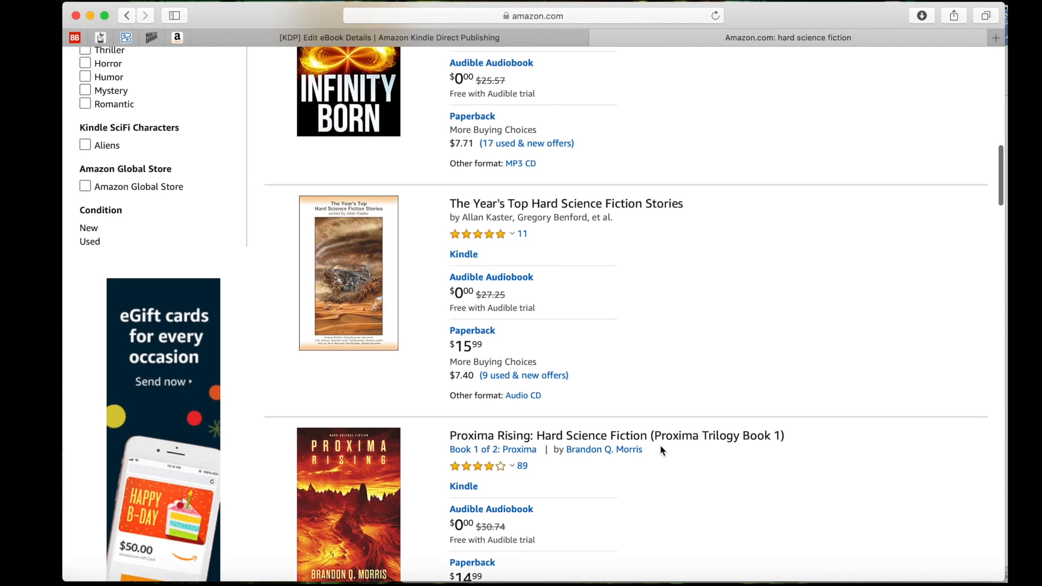
pyautogui.scroll(-3, 601, 492)
pyautogui.scroll(-2, 604, 498)
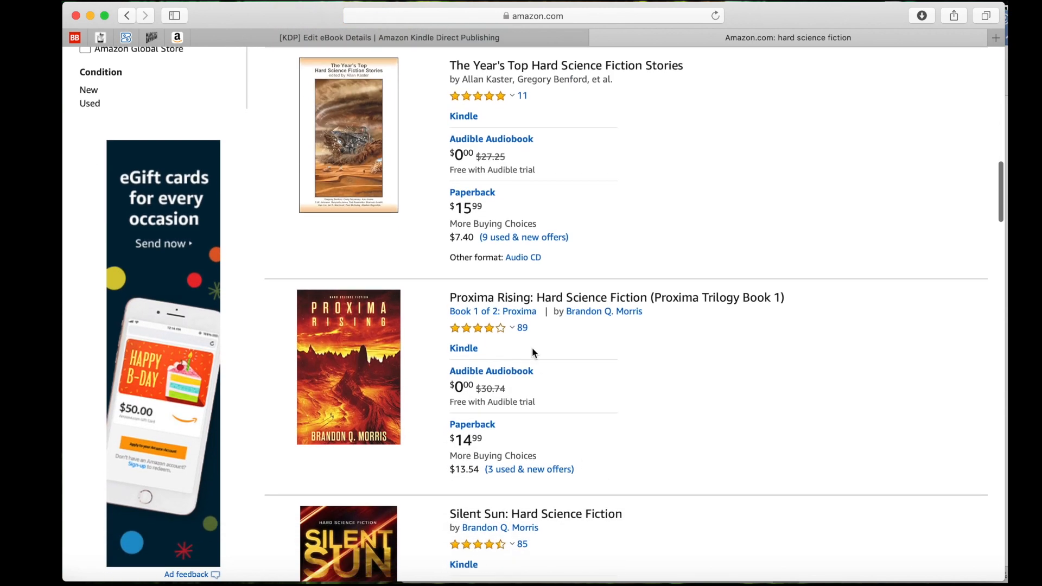
pyautogui.scroll(-4, 672, 374)
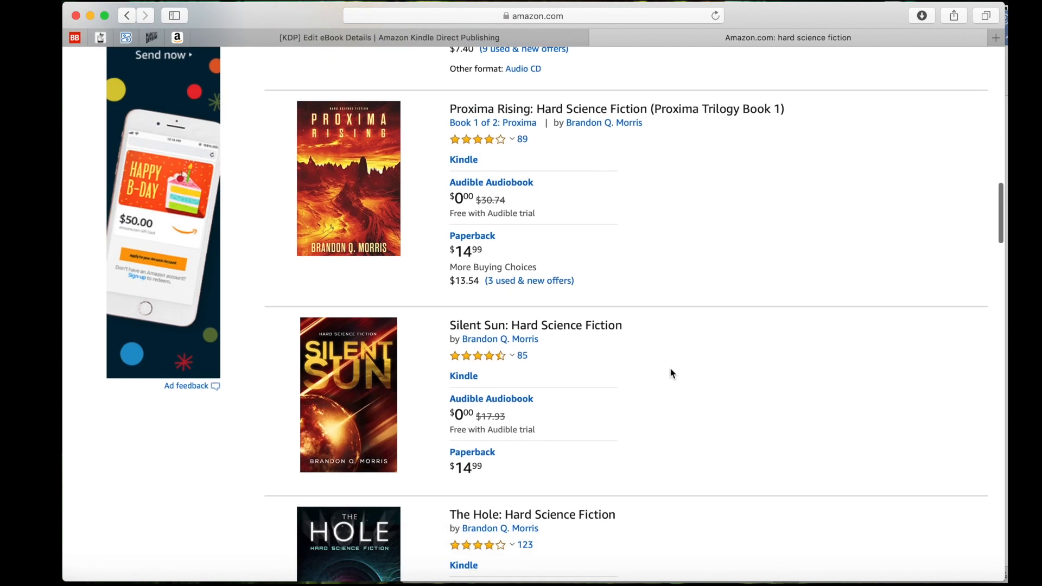
pyautogui.scroll(-5, 672, 372)
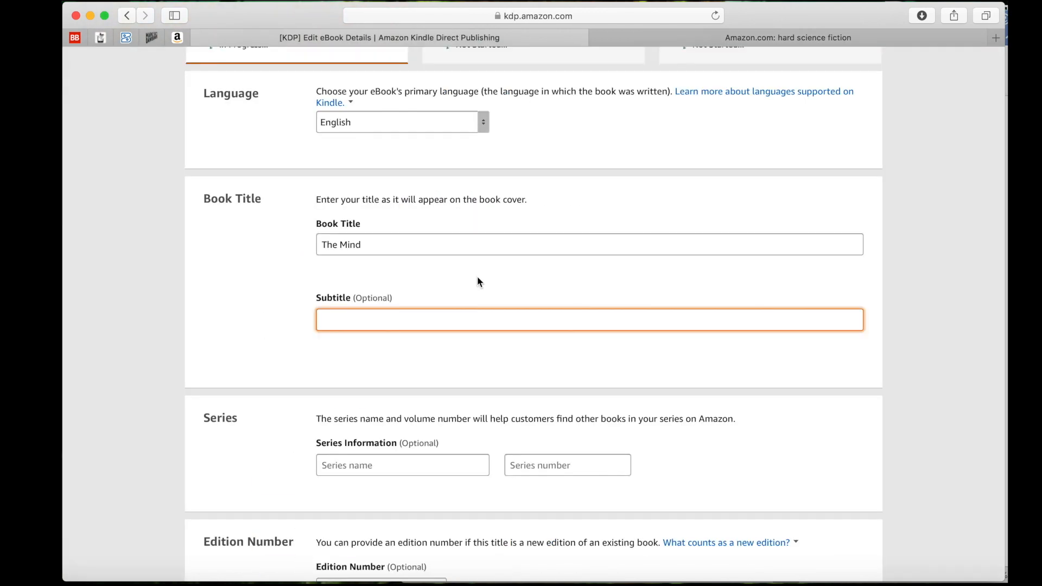
# Step: Return to the eBook details form and enter "A Science Fiction Romance" as the subtitle
pyautogui.write('A S')
pyautogui.press('BackSpace')
pyautogui.write('Sci-Fi romane')
pyautogui.press('BackSpace')
pyautogui.press('BackSpace')
pyautogui.press('BackSpace')
pyautogui.press('BackSpace')
pyautogui.press('BackSpace')
pyautogui.press('BackSpace')
pyautogui.write('Romance')
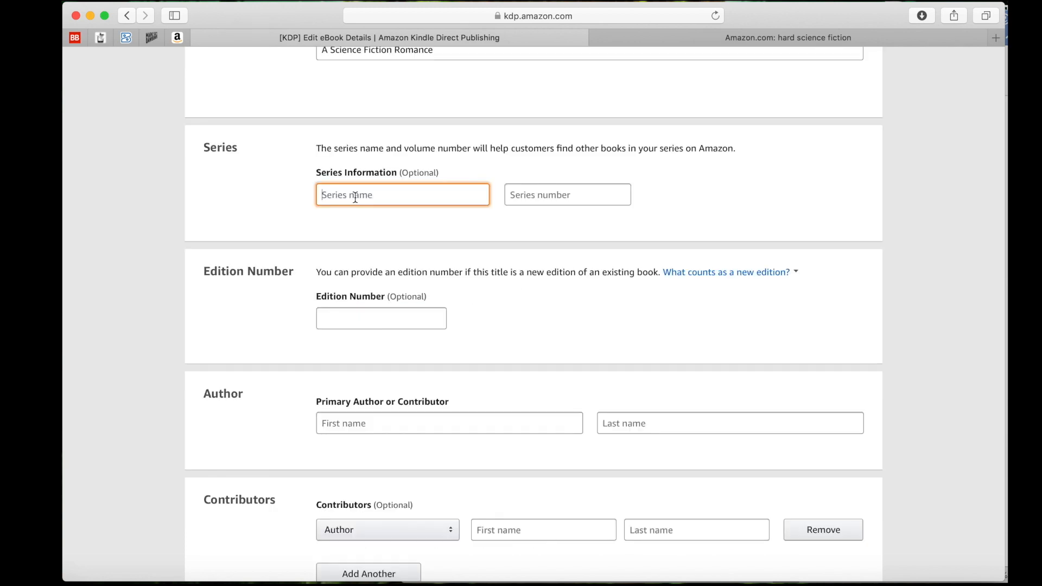
# Step: Set the series name to "Descendants of Earth" and the series number to 2
pyautogui.write('Descendants of Earth')
pyautogui.click(592, 195)
pyautogui.write('2')
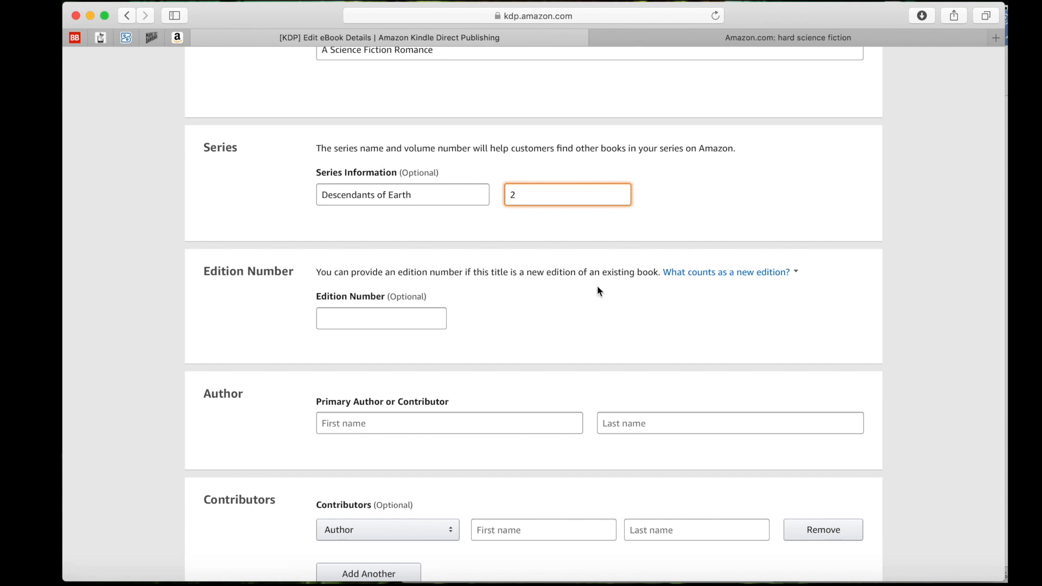
# Step: Fill in the primary author's first and last name, leaving the edition number and contributors blank
pyautogui.scroll(-3, 597, 285)
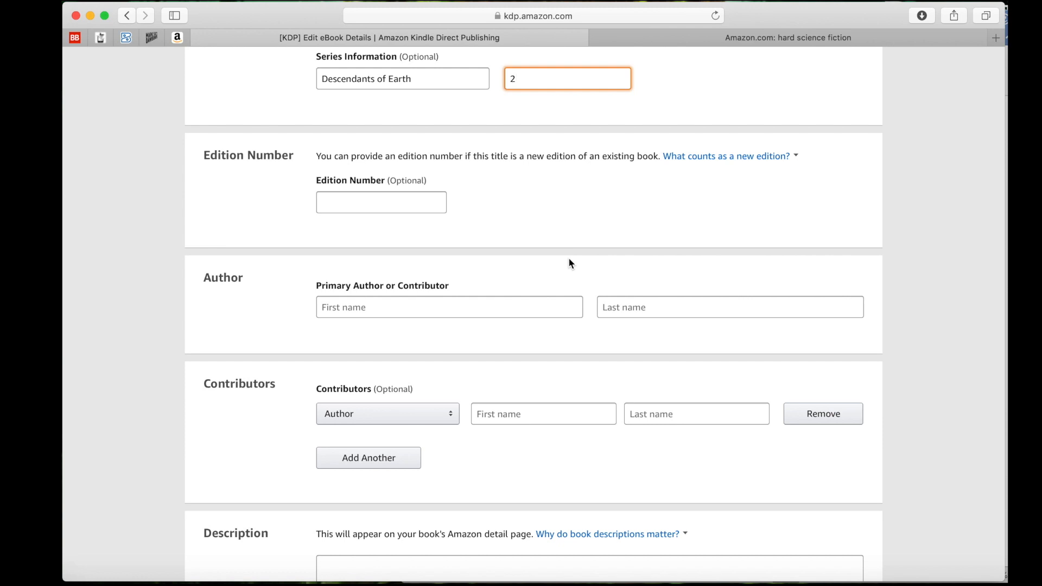
pyautogui.scroll(-3, 569, 258)
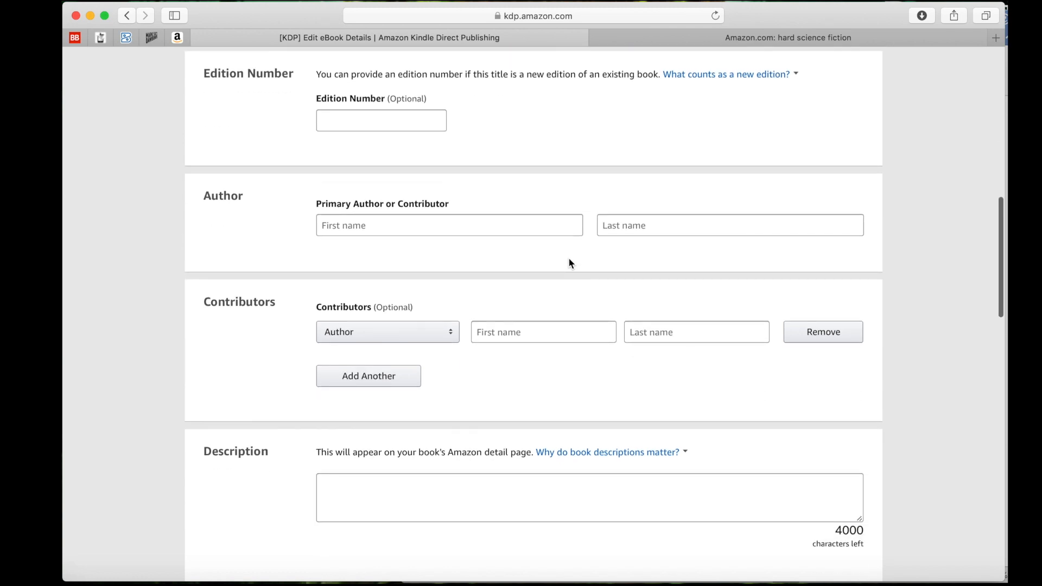
pyautogui.click(500, 228)
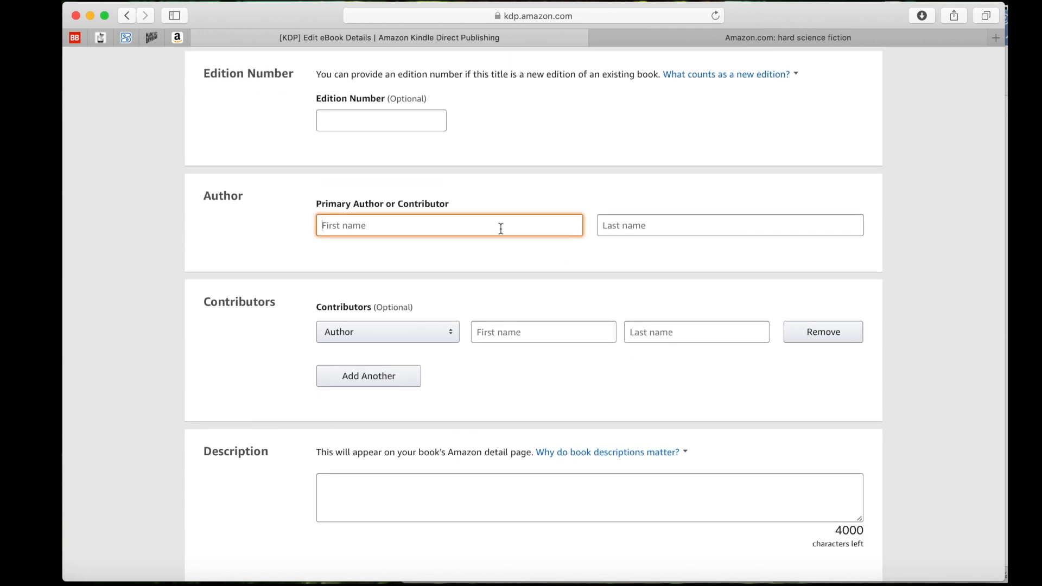
pyautogui.write('Tara Jade')
pyautogui.click(631, 226)
pyautogui.write('Brown')
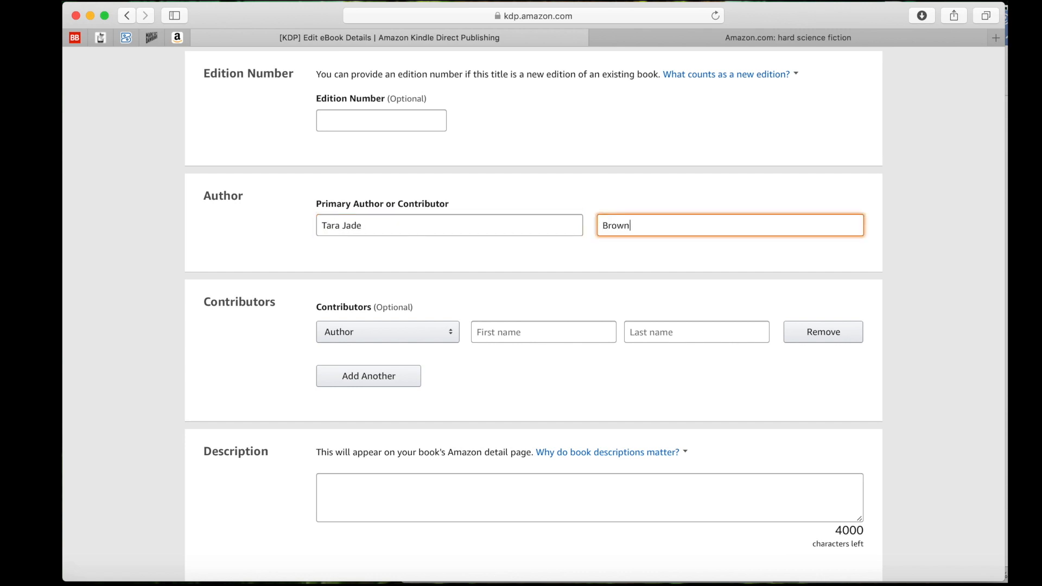
pyautogui.scroll(-3, 473, 288)
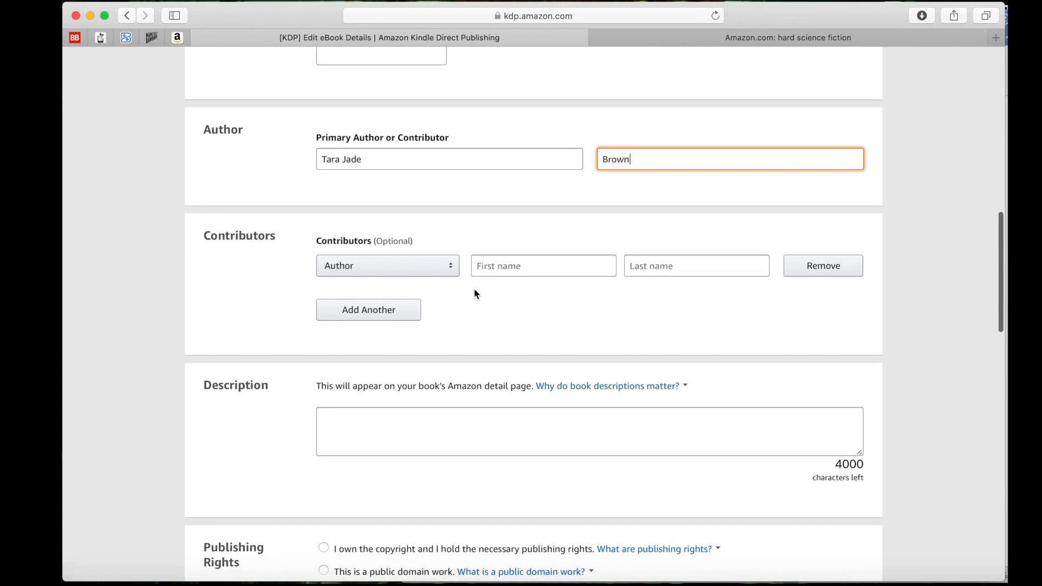
pyautogui.scroll(-1, 473, 288)
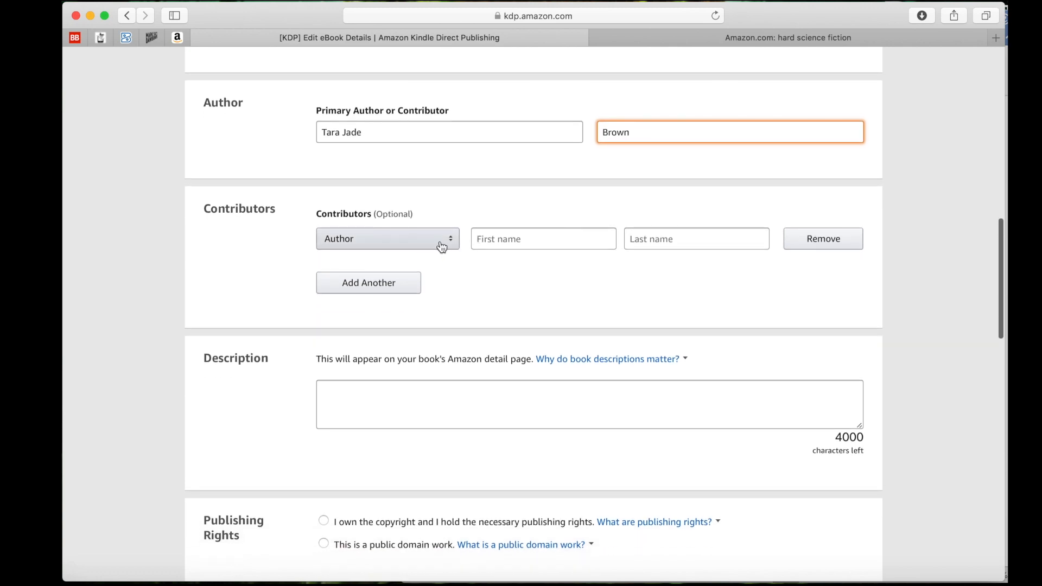
pyautogui.scroll(2, 640, 284)
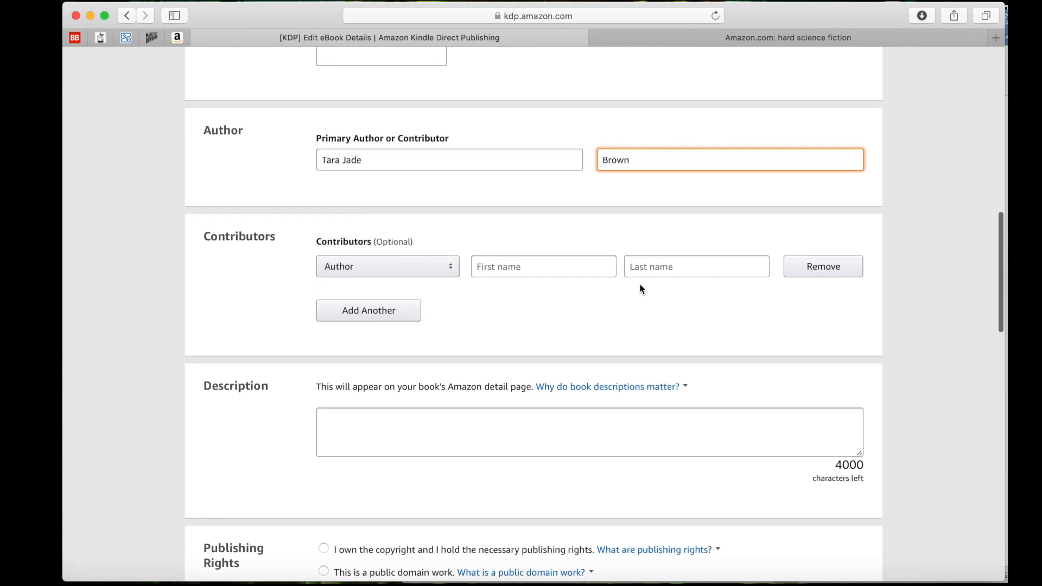
pyautogui.click(500, 196)
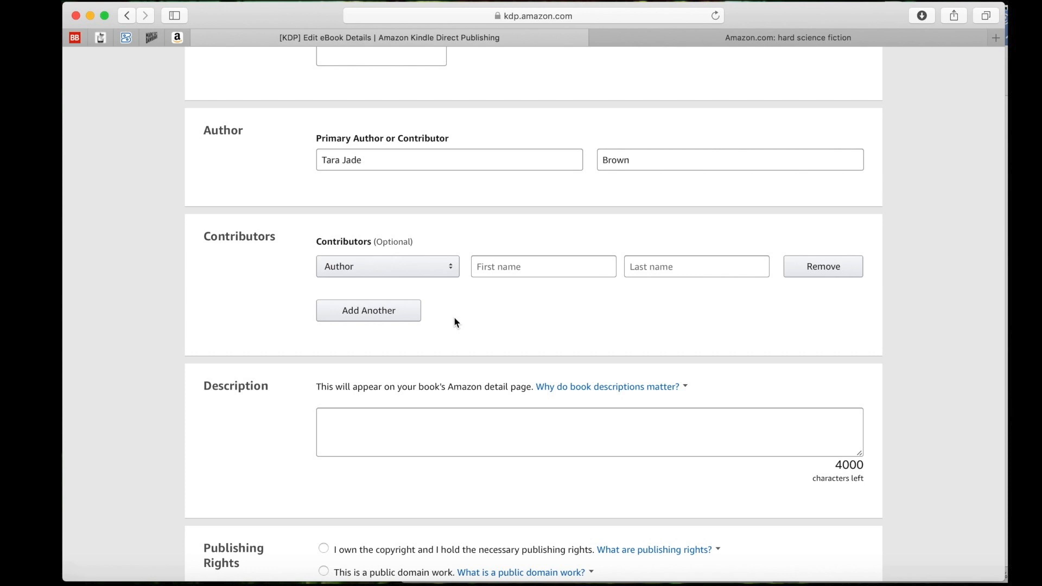
# Step: Switch to the Word document "Kindle upload for mind set up" and copy all the paragraphs under Description
pyautogui.scroll(-4, 513, 332)
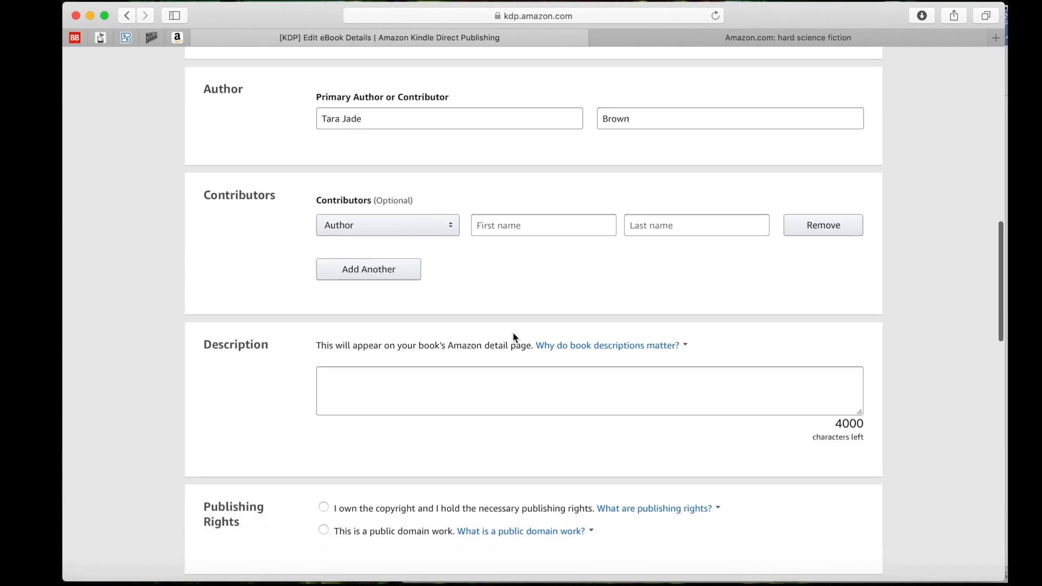
pyautogui.scroll(-1, 512, 332)
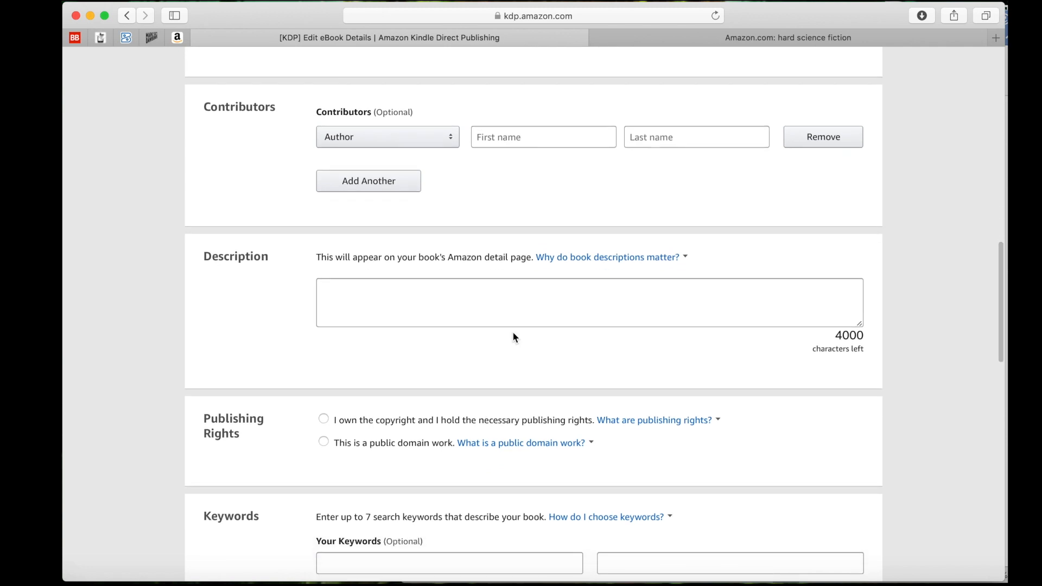
pyautogui.scroll(-2, 513, 332)
pyautogui.click(511, 271)
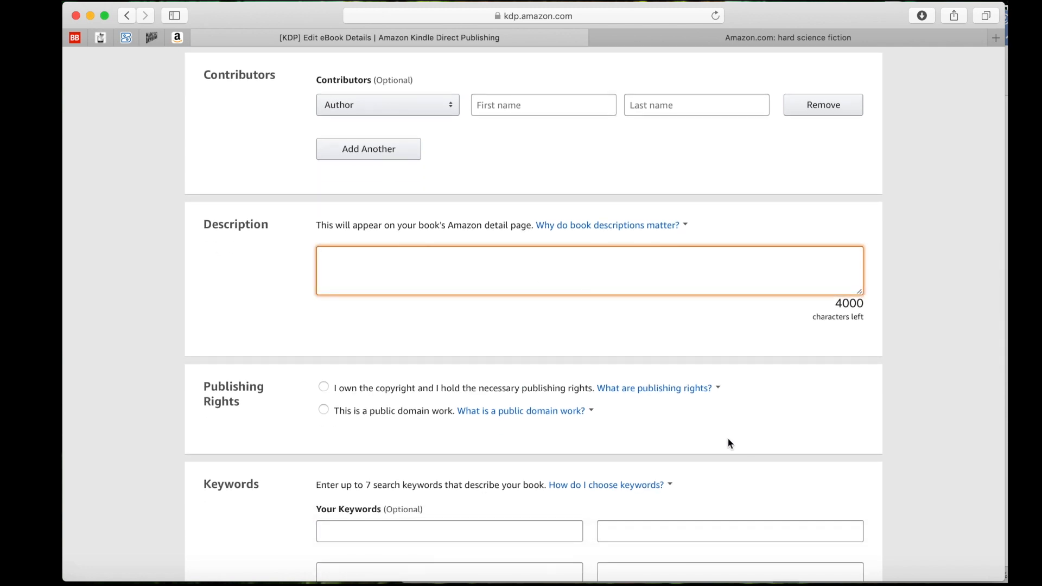
pyautogui.click(668, 581)
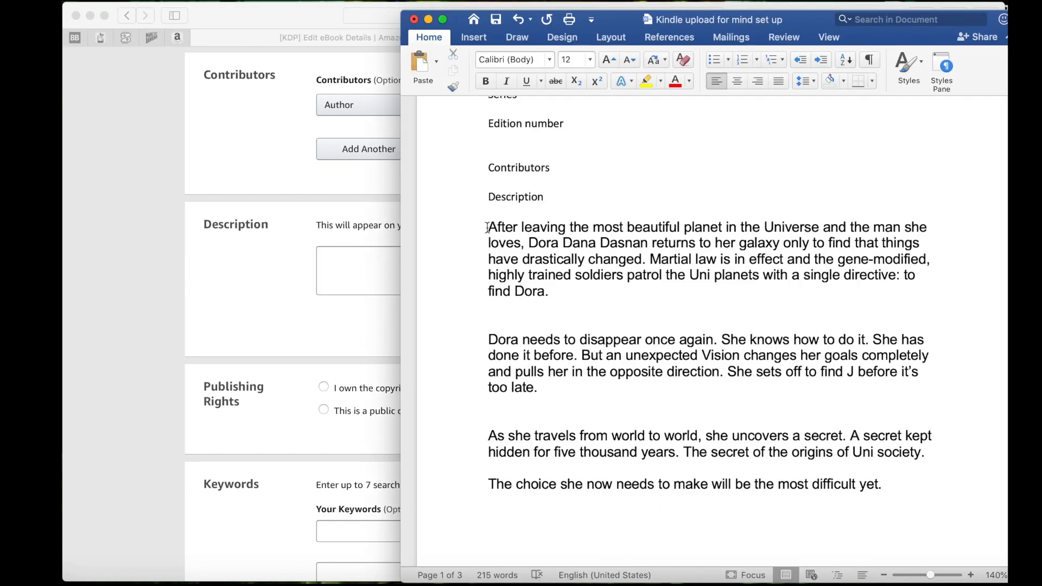
pyautogui.moveTo(488, 227); pyautogui.dragTo(933, 488)
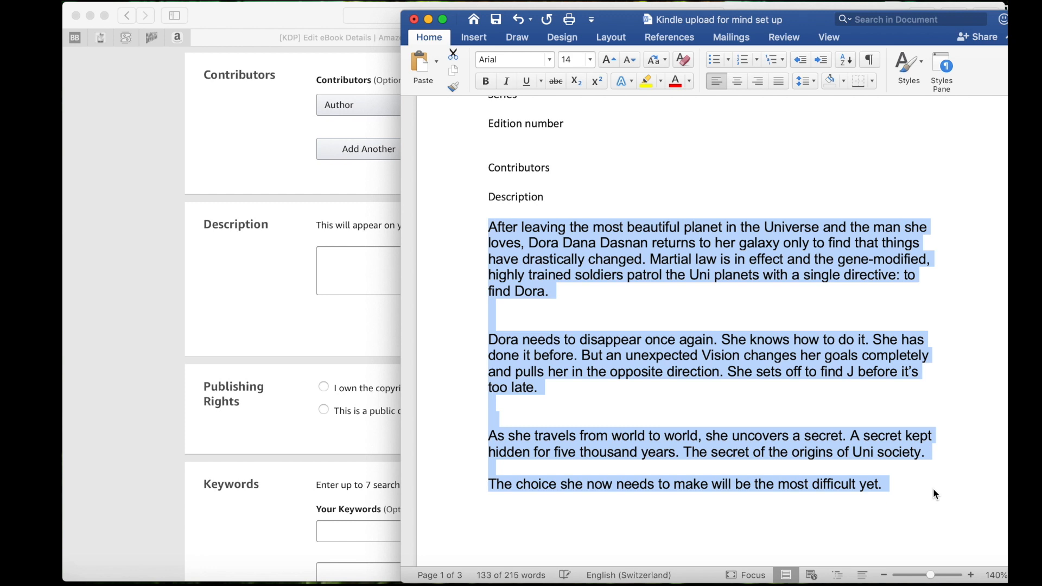
# Step: Return to the browser and paste the copied text into the book's Description
pyautogui.click(372, 266)
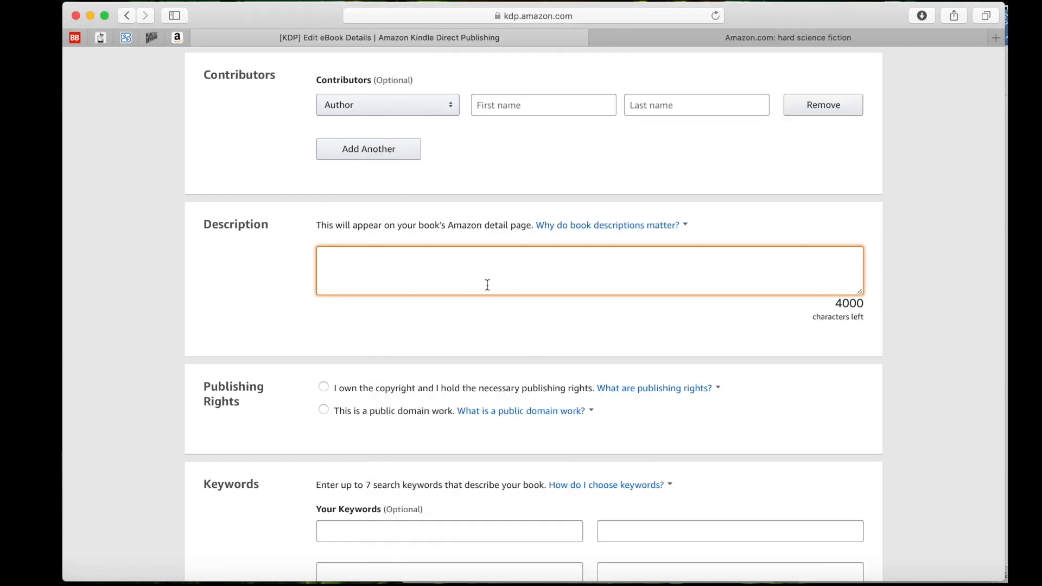
pyautogui.press('super+v')
pyautogui.scroll(10, 560, 275)
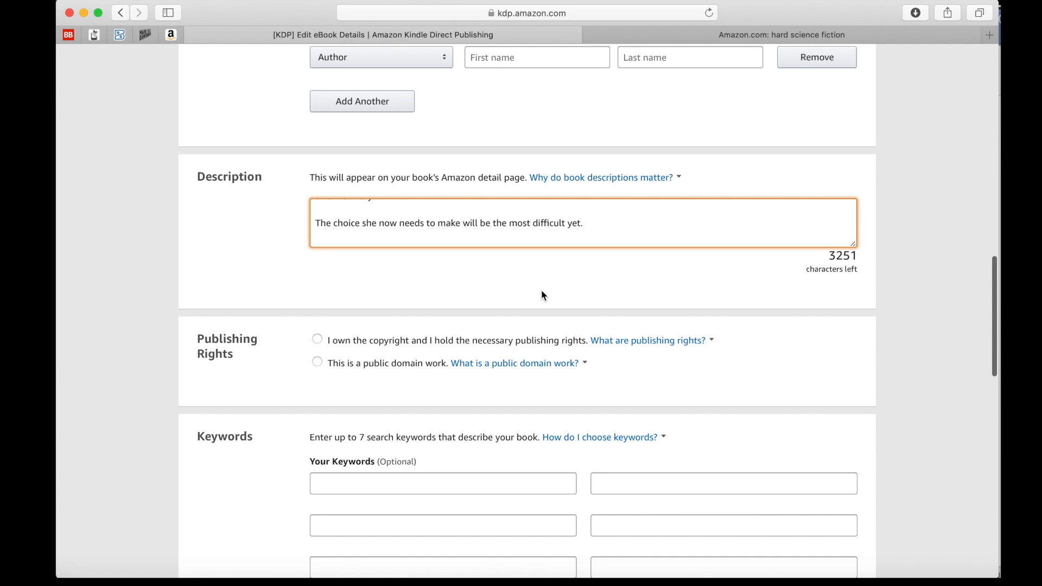
pyautogui.click(541, 290)
# Step: Set the publishing rights to "I own the copyright and I hold the necessary publishing rights."
pyautogui.scroll(-5, 541, 291)
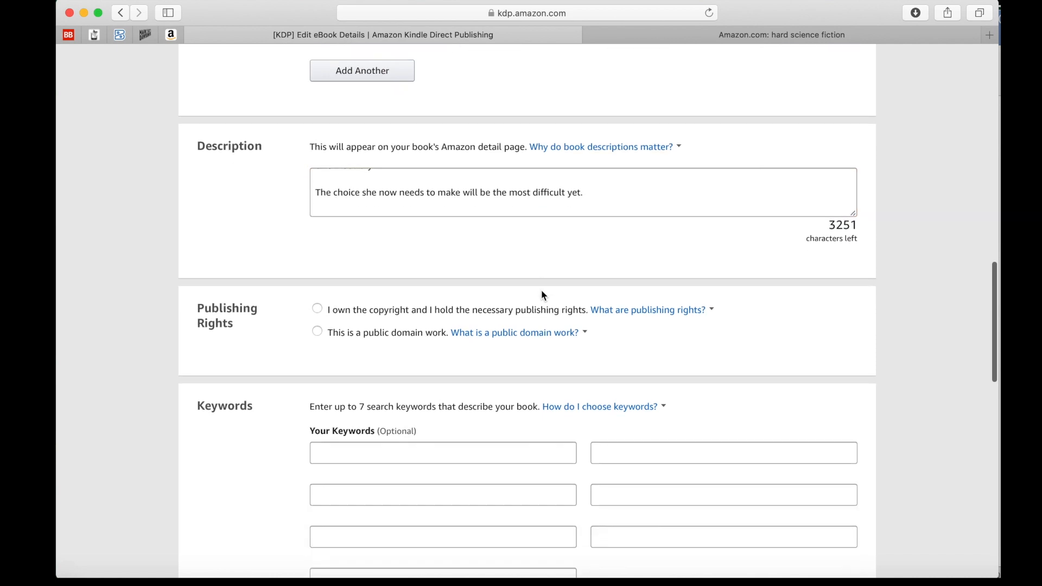
pyautogui.scroll(-2, 543, 296)
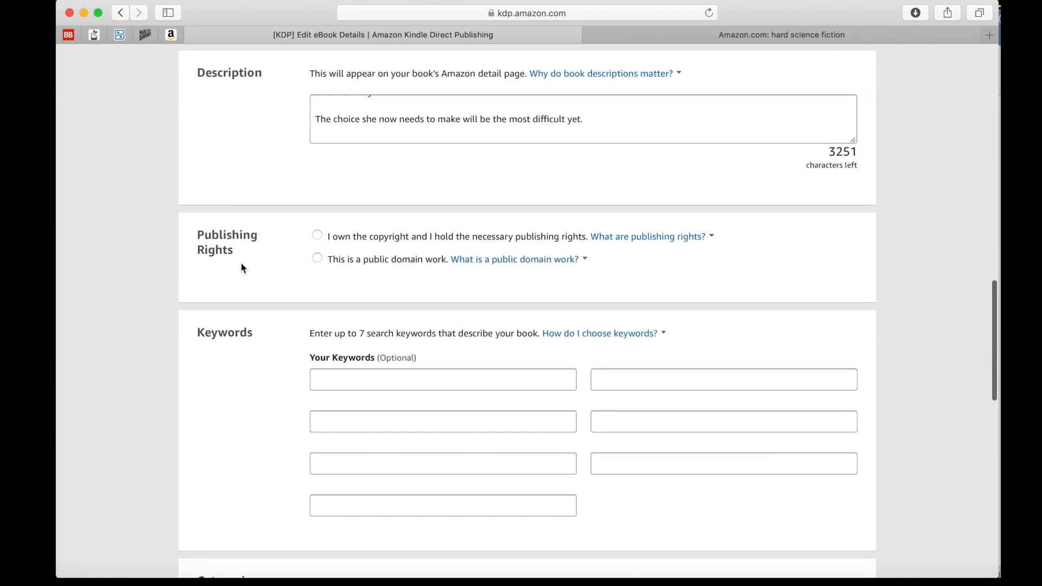
pyautogui.click(318, 238)
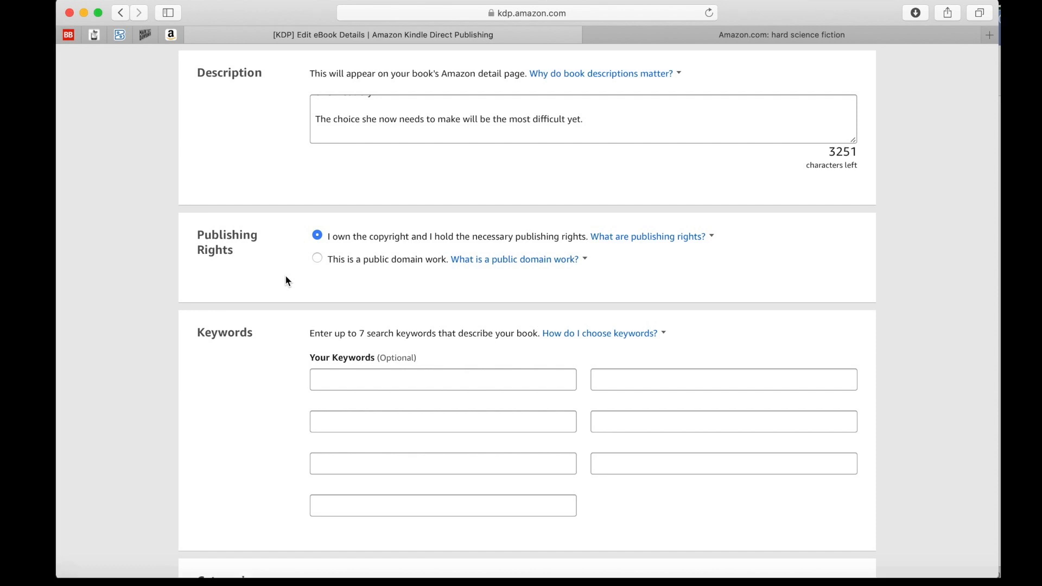
# Step: Enter the keywords "restrained society", "forbidden love" and "fighting for freedom" in separate keyword boxes
pyautogui.scroll(-5, 286, 278)
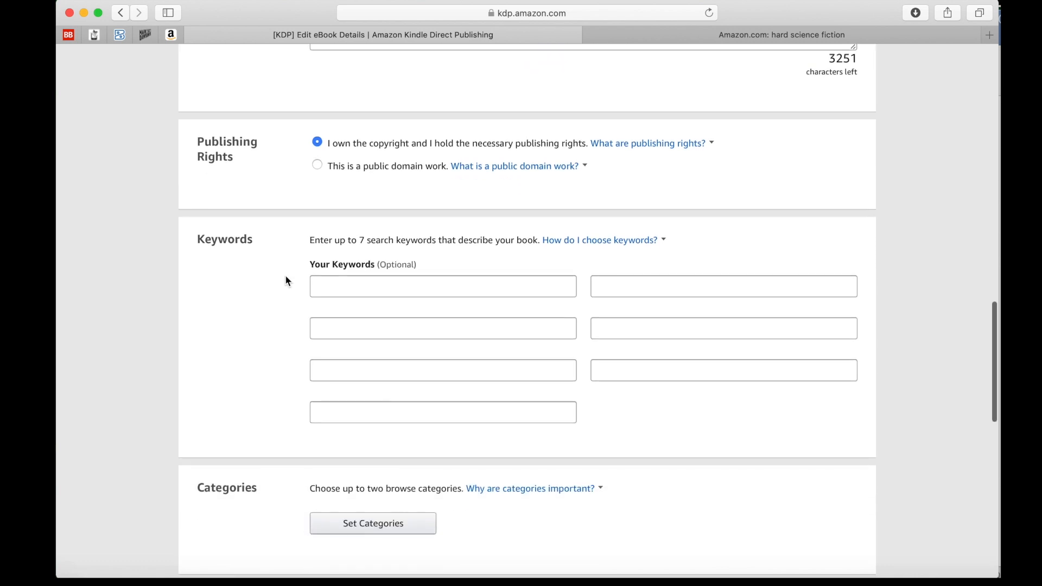
pyautogui.scroll(-1, 286, 280)
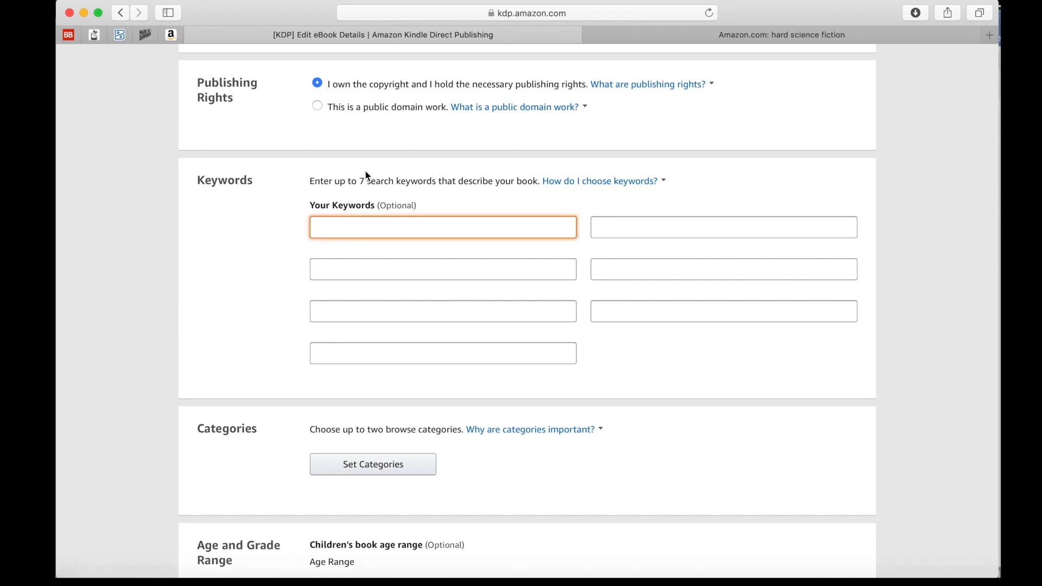
pyautogui.write('restrained society')
pyautogui.click(373, 269)
pyautogui.write('forbidden love')
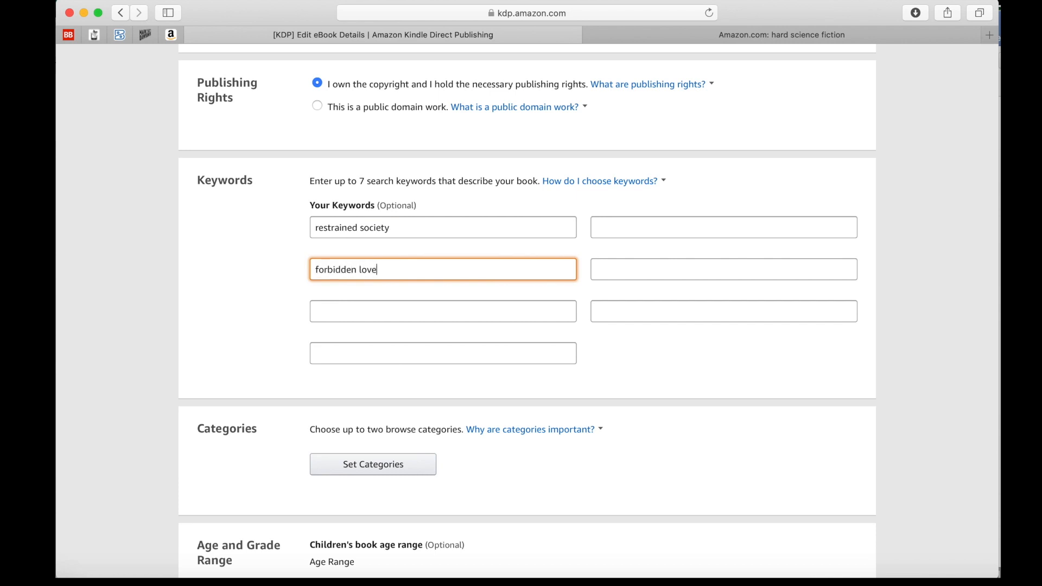
pyautogui.click(417, 313)
pyautogui.write('fightin')
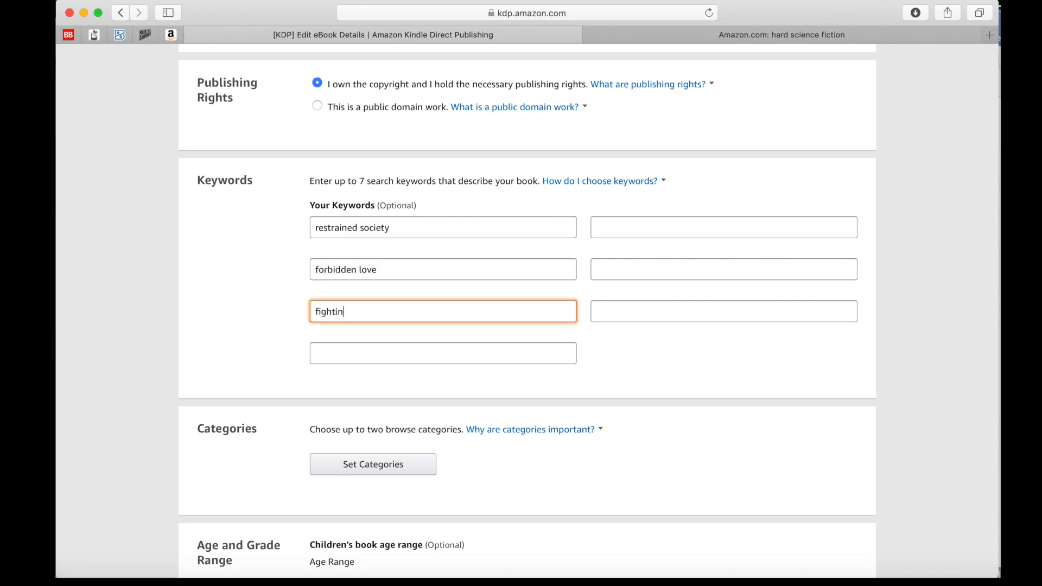
pyautogui.write('g for freedom')
# Step: Switch to the K-lytics Science Fiction report PDF and examine the keyword search volume table on page 17
pyautogui.press('super+Tab')
pyautogui.scroll(-15, 632, 373)
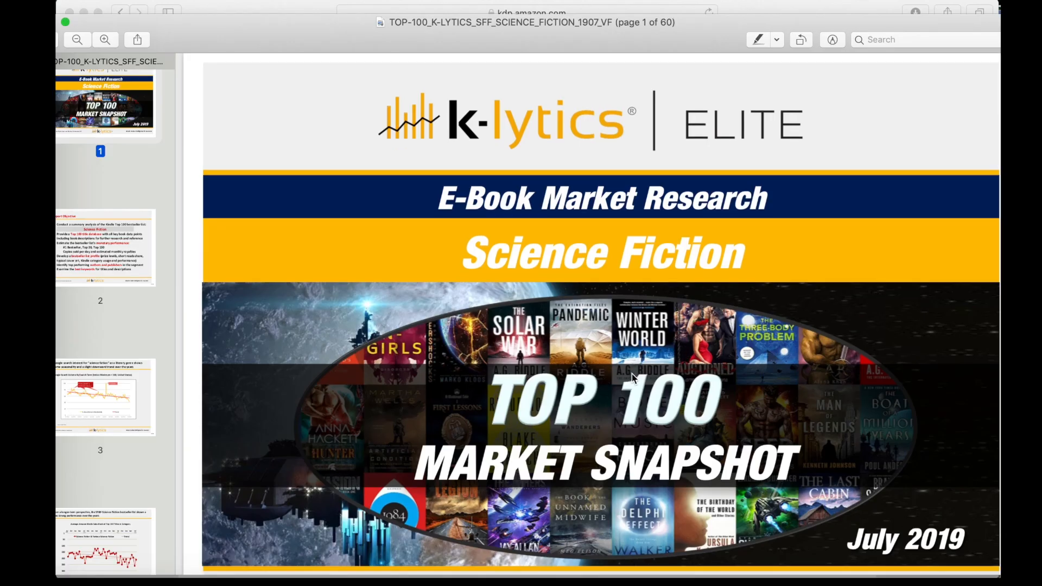
pyautogui.scroll(-20, 633, 378)
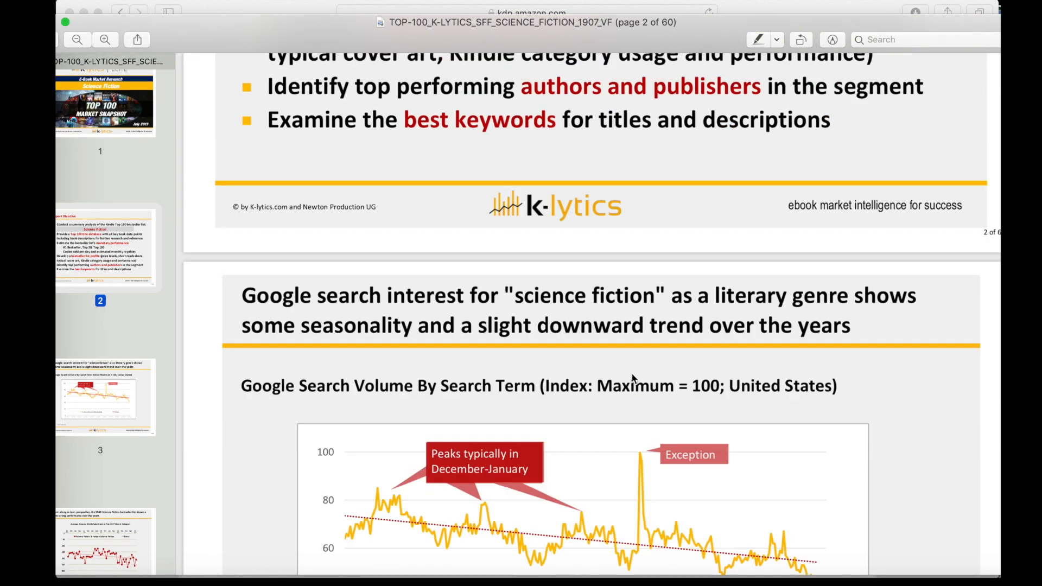
pyautogui.scroll(-20, 632, 378)
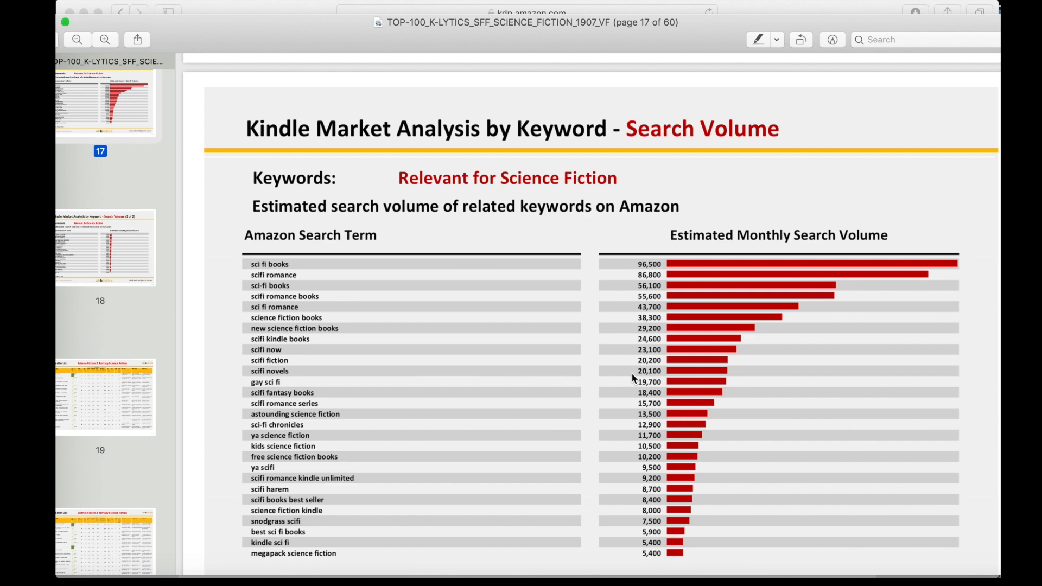
pyautogui.scroll(-3, 547, 396)
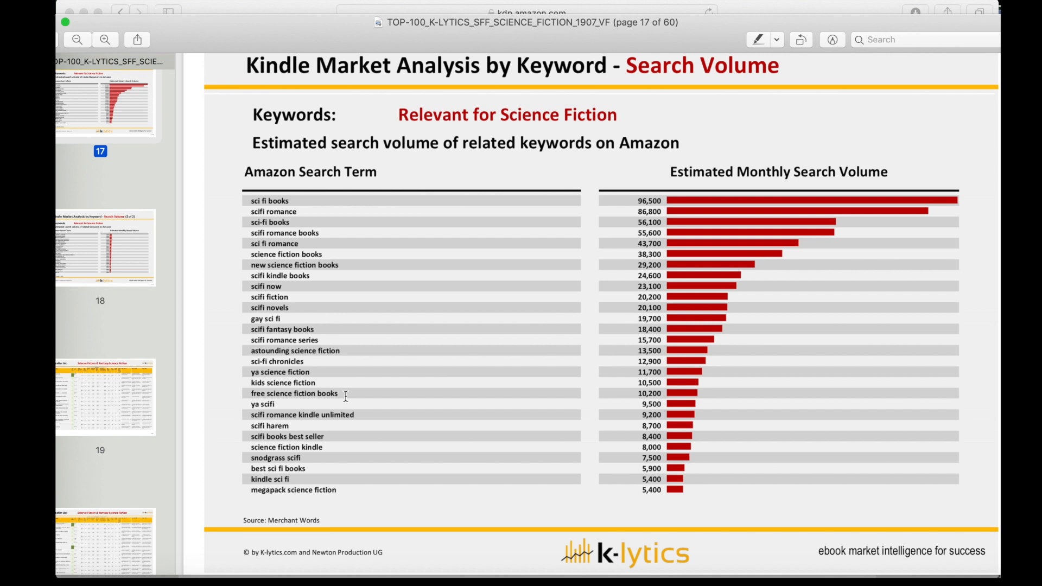
# Step: Examine the search volume tables on pages 17 and 18 of the report, highlighting "amazing science fiction" and "astounding science fiction"
pyautogui.scroll(-10, 345, 396)
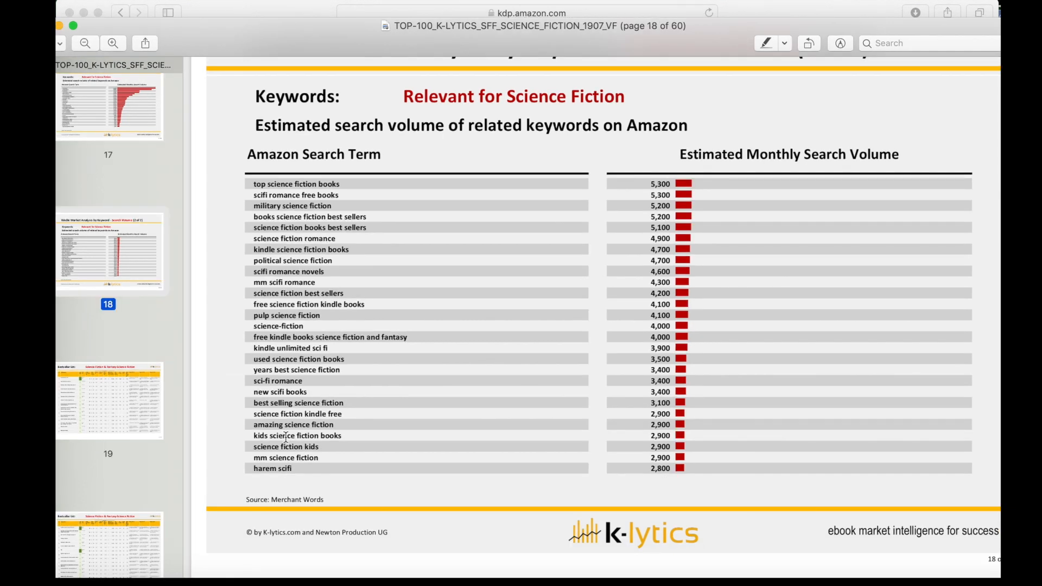
pyautogui.moveTo(255, 430); pyautogui.dragTo(330, 429)
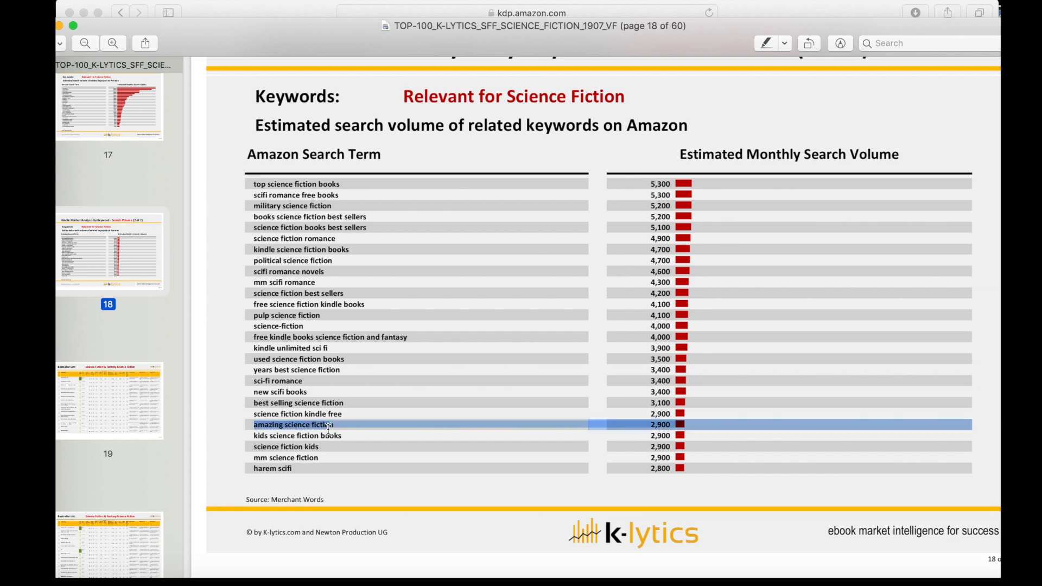
pyautogui.scroll(1, 364, 412)
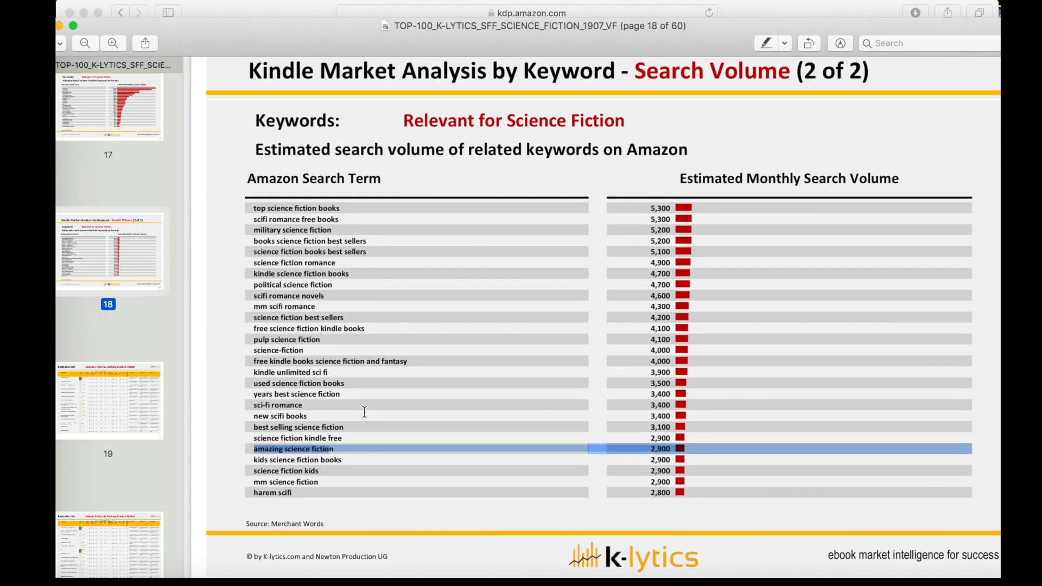
pyautogui.scroll(10, 364, 412)
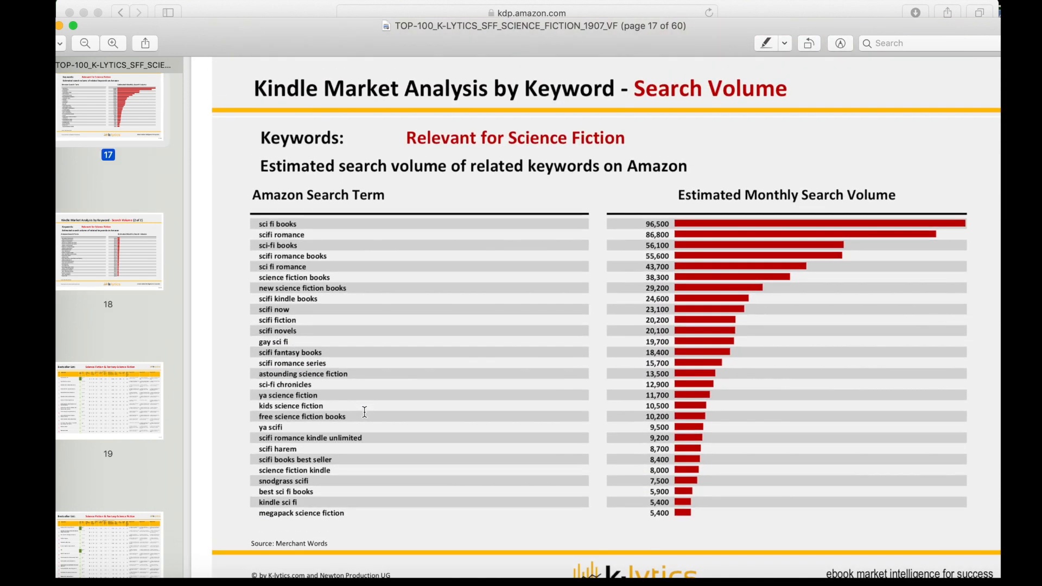
pyautogui.scroll(-4, 365, 411)
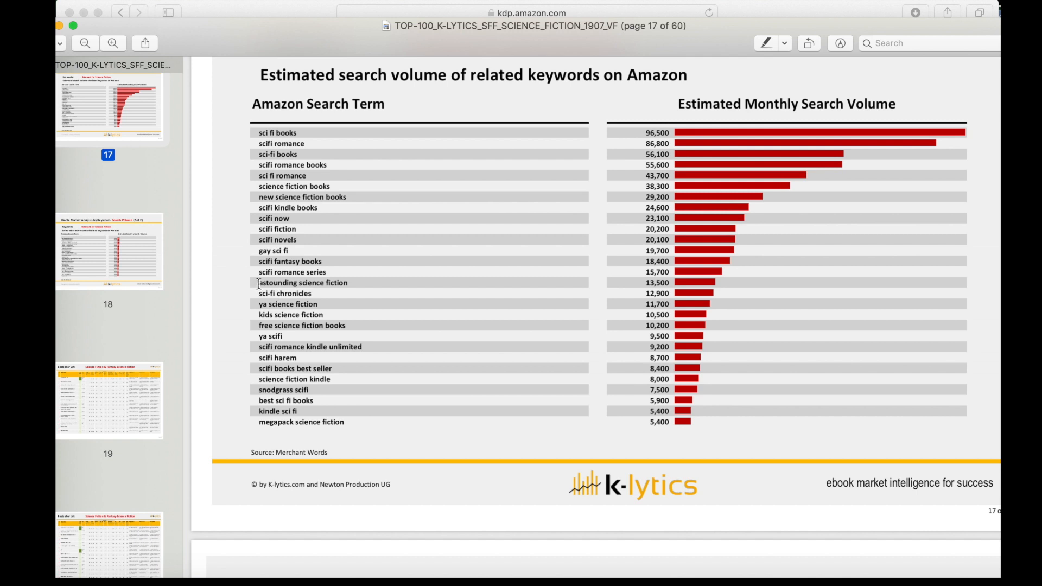
pyautogui.moveTo(258, 283); pyautogui.dragTo(350, 285)
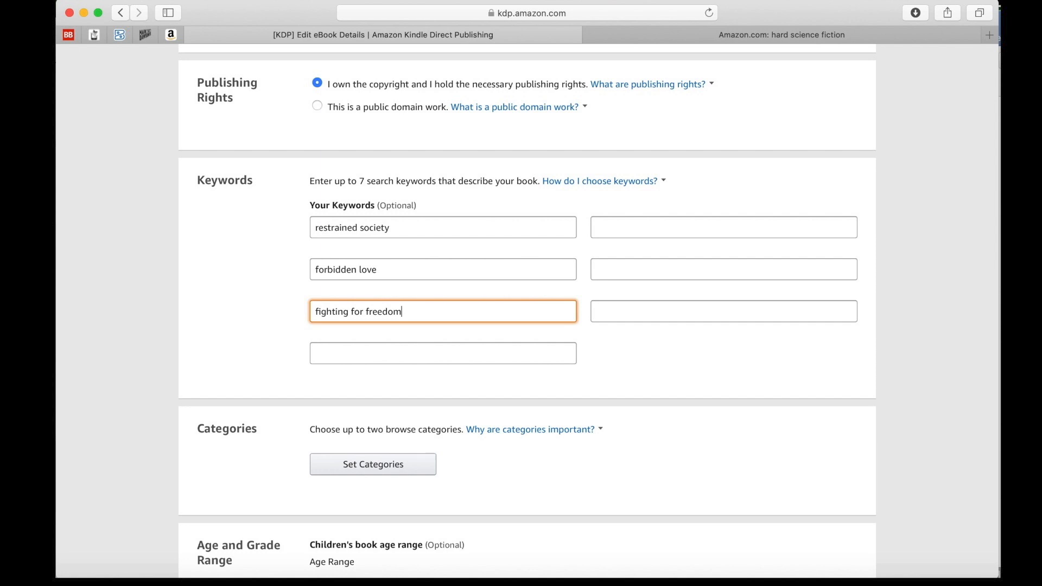
# Step: Return to the KDP eBook details in the browser and add the keyword "hard science fiction" below "fighting for freedom"
pyautogui.click(403, 354)
pyautogui.write('hard science fiction')
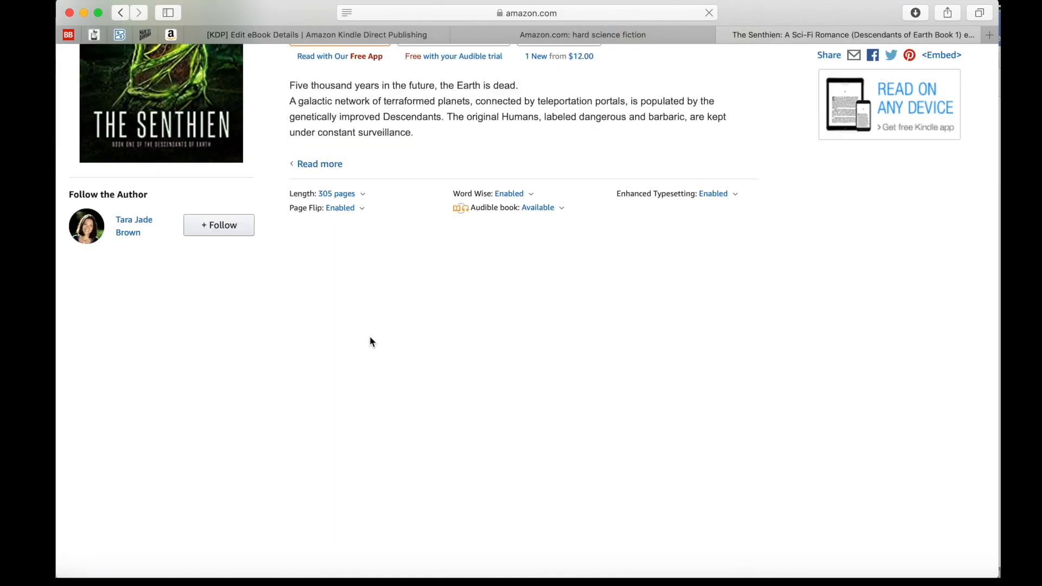
# Step: Examine the product details and Best Sellers Rank categories of "The Senthien" on its Amazon page
pyautogui.scroll(-10, 370, 336)
pyautogui.scroll(-4, 369, 336)
pyautogui.scroll(5, 369, 337)
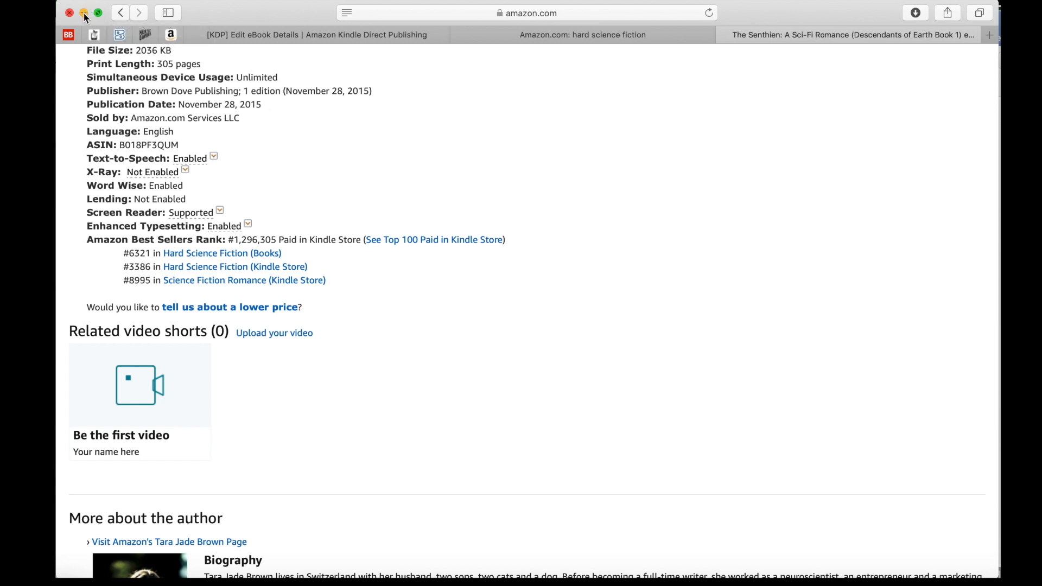
# Step: Return to the KDP eBook details and fill the remaining keywords with "paranormal romance", "epic science fiction" and "Dystopian futuristic society"
pyautogui.click(300, 38)
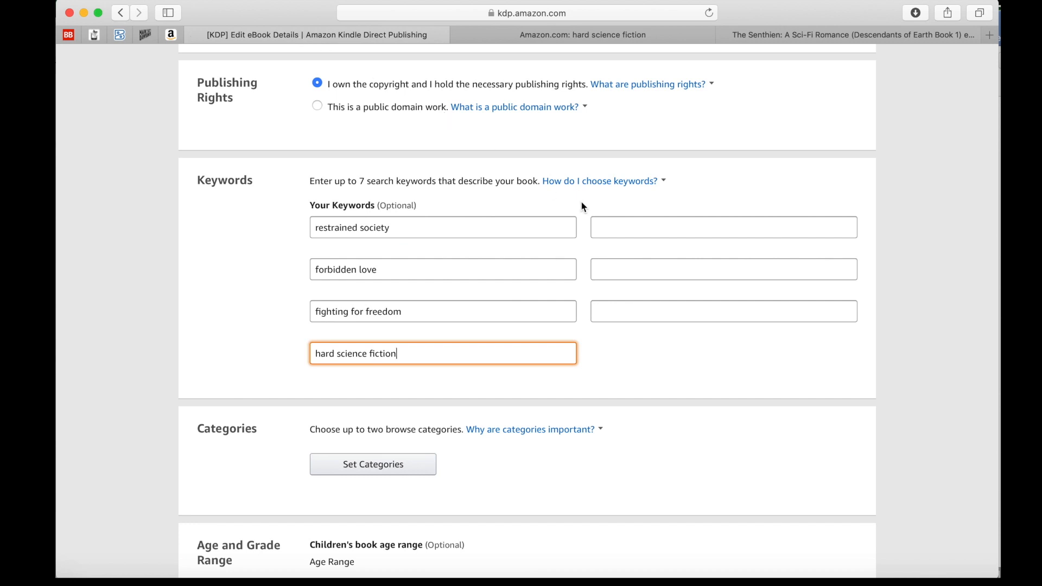
pyautogui.click(619, 231)
pyautogui.write('paranormal romance')
pyautogui.click(599, 269)
pyautogui.write('epic science fiction')
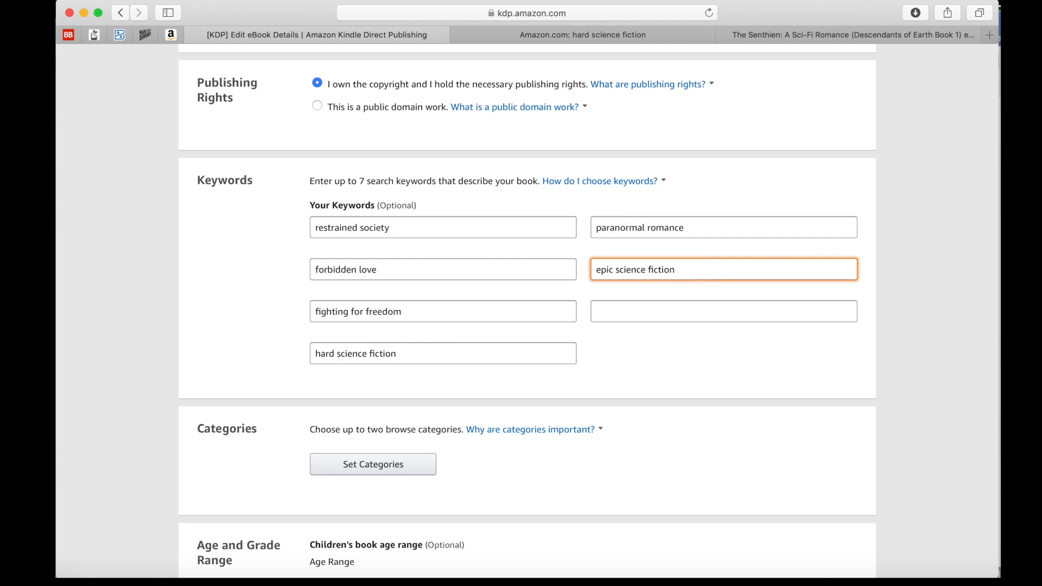
pyautogui.click(630, 312)
pyautogui.write('Dystopian futuristic society')
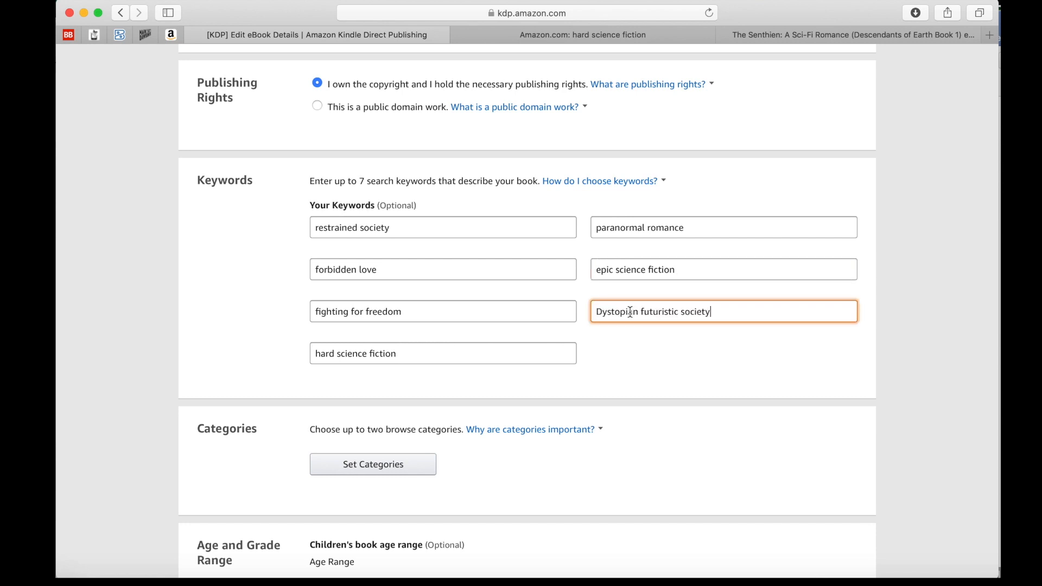
pyautogui.click(661, 376)
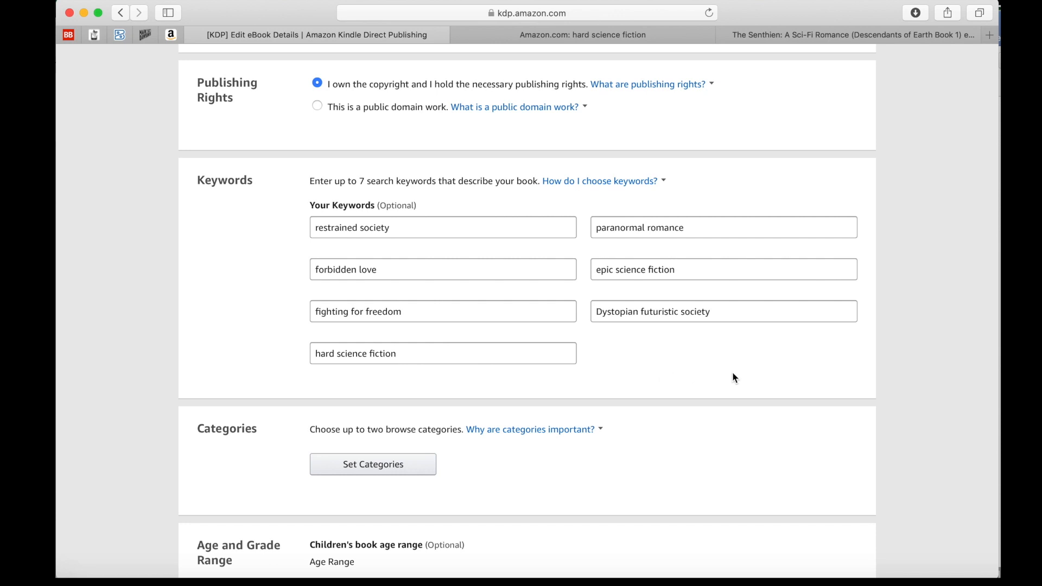
# Step: Set the book's categories to Fiction > Science Fiction > Hard Science Fiction and Fiction > Romance > Science Fiction, and save them
pyautogui.scroll(-5, 693, 361)
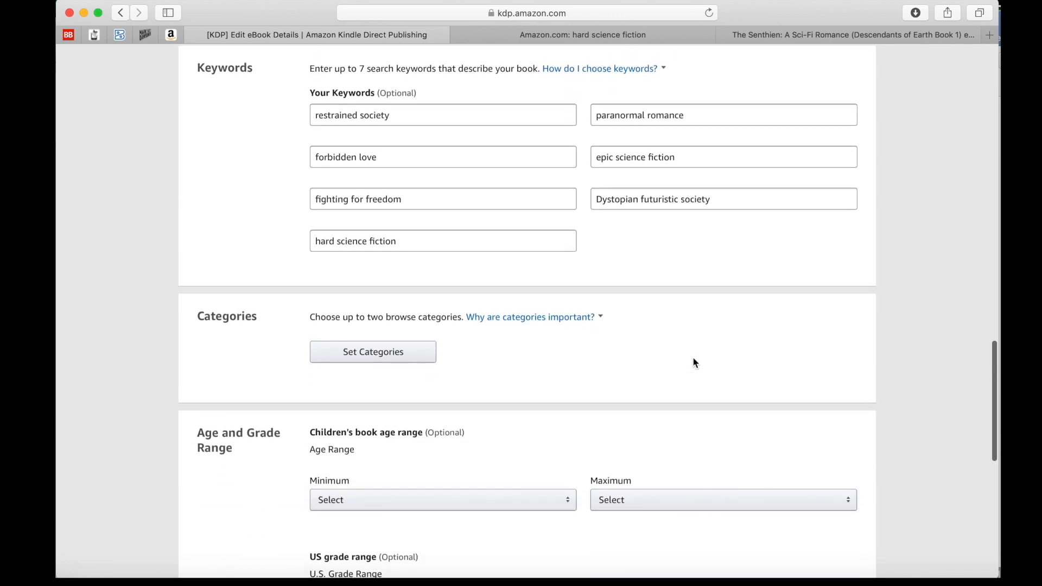
pyautogui.click(395, 208)
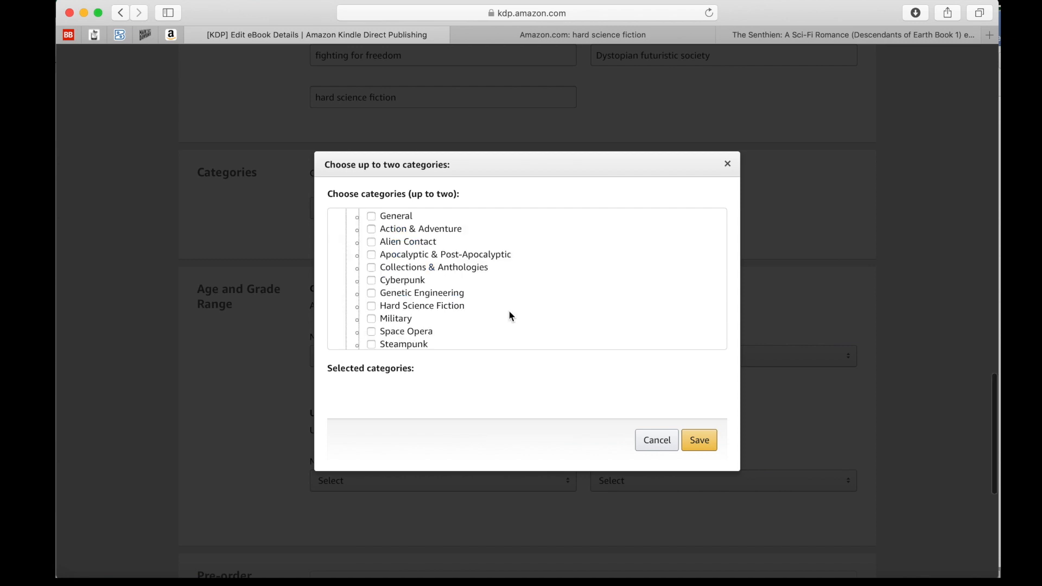
pyautogui.click(371, 306)
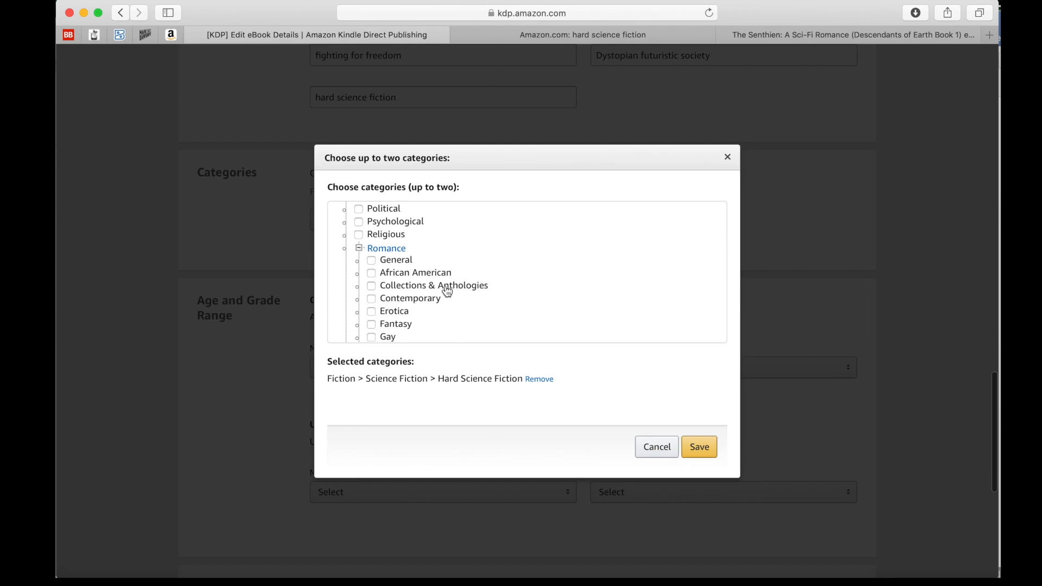
pyautogui.scroll(-5, 426, 304)
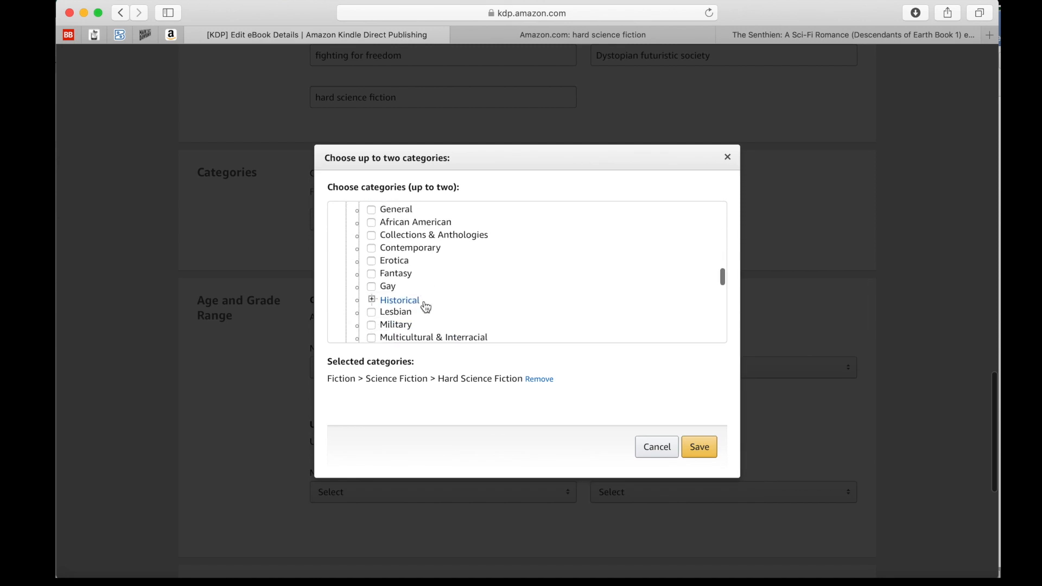
pyautogui.scroll(-1, 426, 306)
pyautogui.click(372, 264)
pyautogui.click(699, 447)
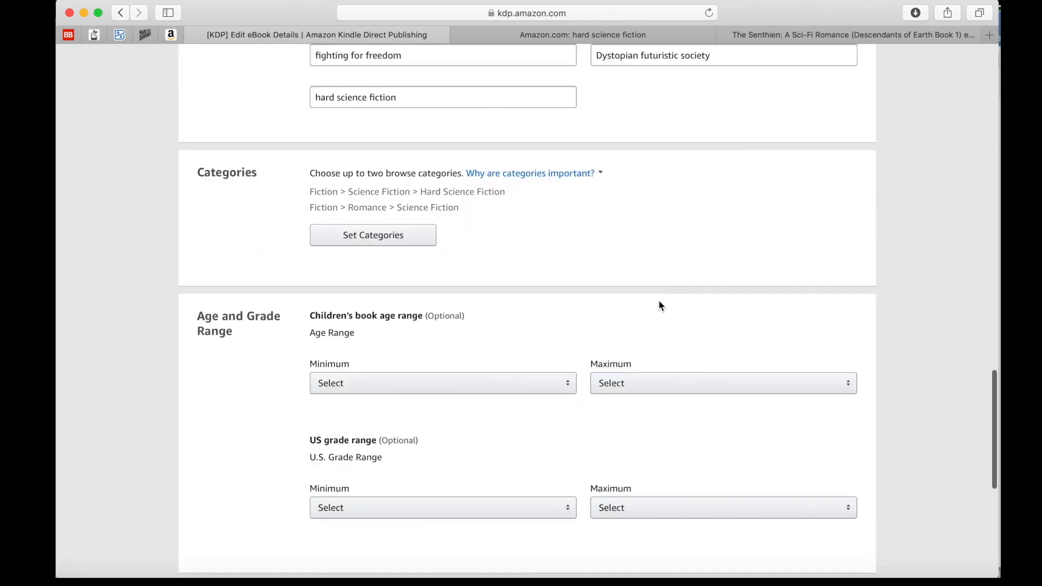
# Step: Leave the age range, grade range and pre-order settings as they are, save the eBook details and continue to the Content page
pyautogui.scroll(-3, 659, 303)
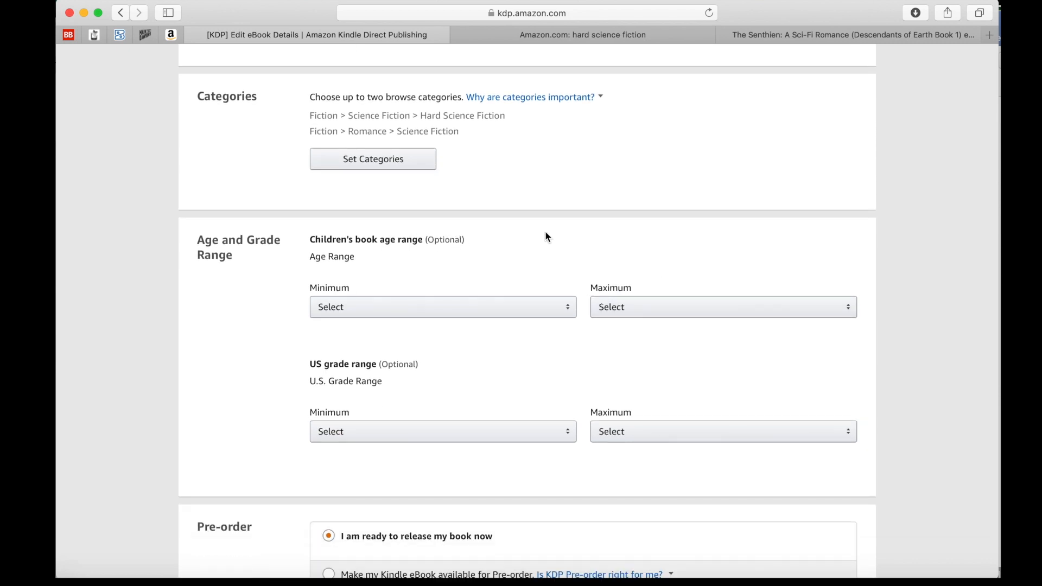
pyautogui.scroll(-5, 546, 237)
pyautogui.scroll(-2, 577, 328)
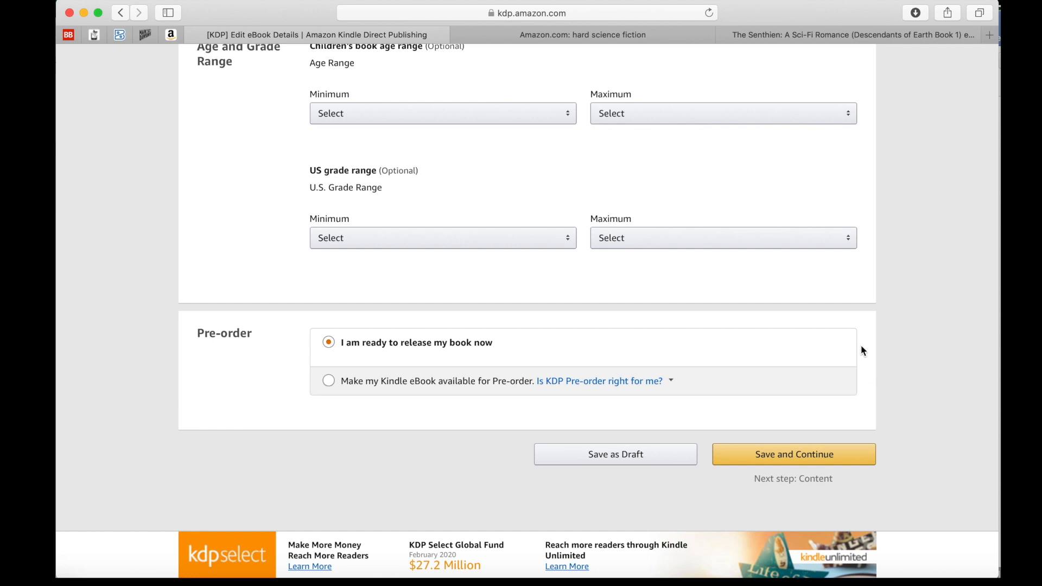
pyautogui.click(810, 461)
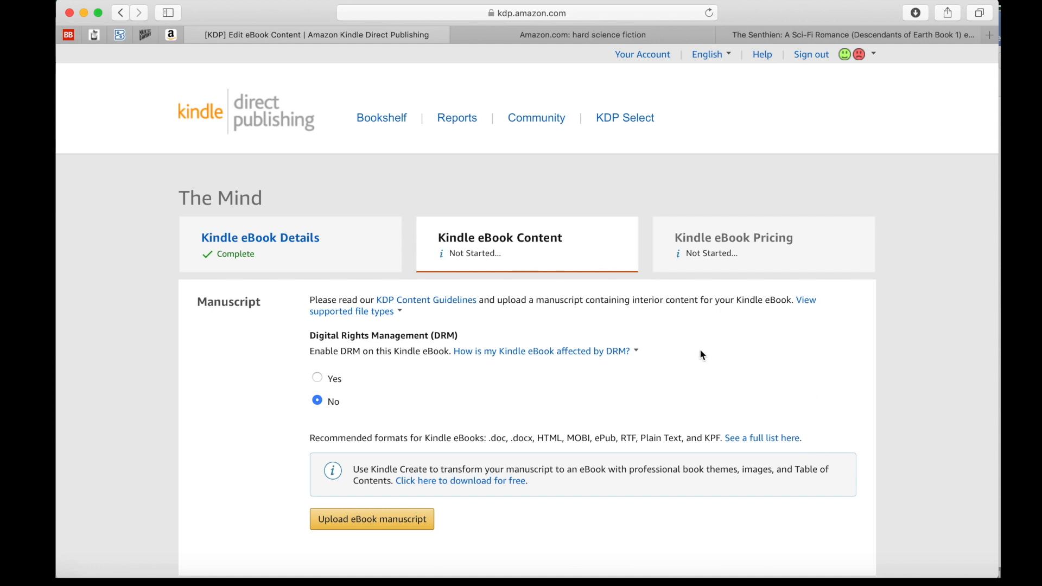
# Step: Upload The-Mind-Kindle.mobi from the Kindle folder as the eBook manuscript, leaving DRM set to No
pyautogui.scroll(-5, 700, 353)
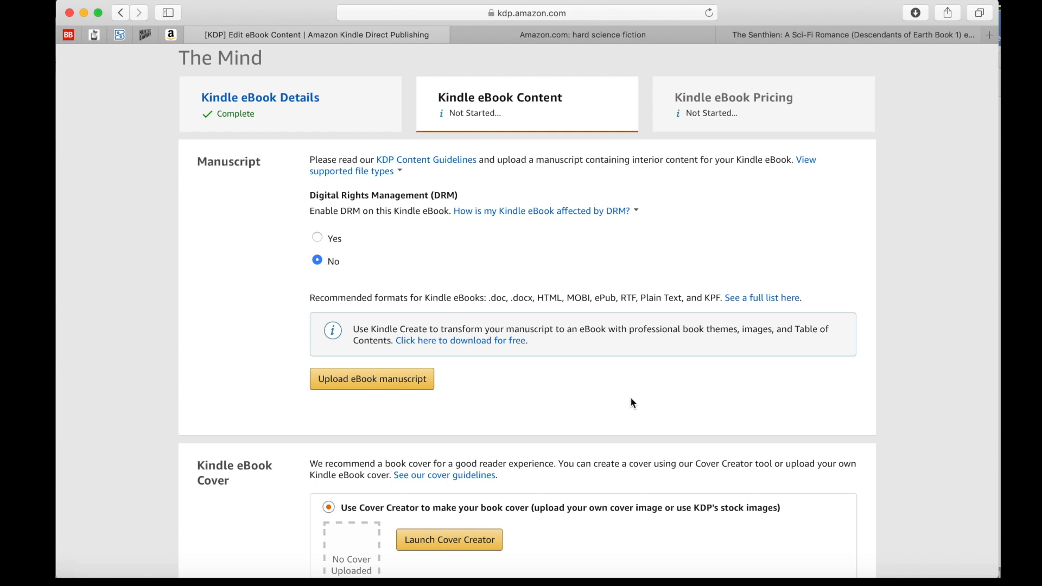
pyautogui.scroll(-1, 889, 404)
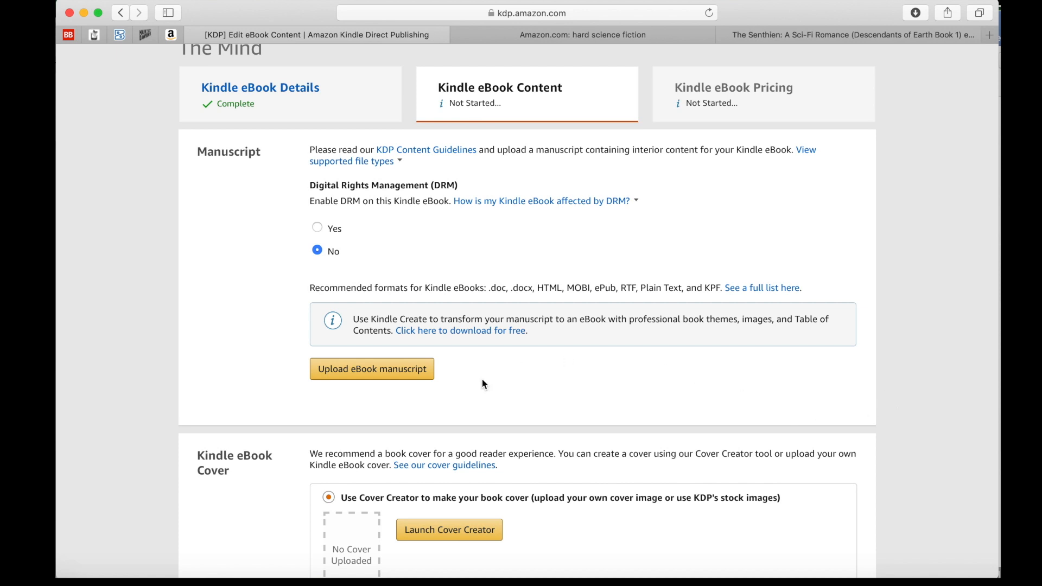
pyautogui.click(397, 378)
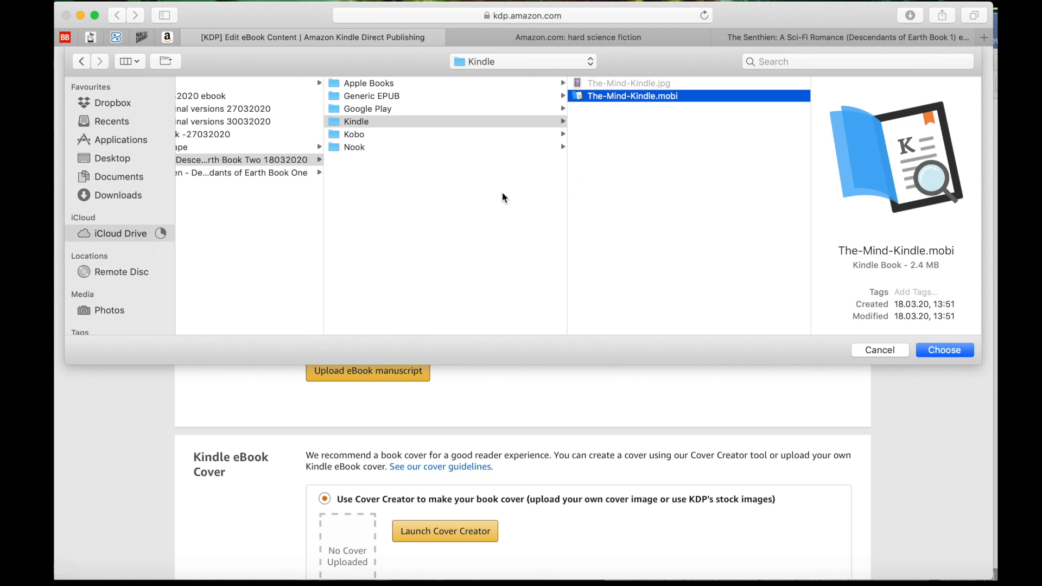
pyautogui.hscroll(-5, 503, 197)
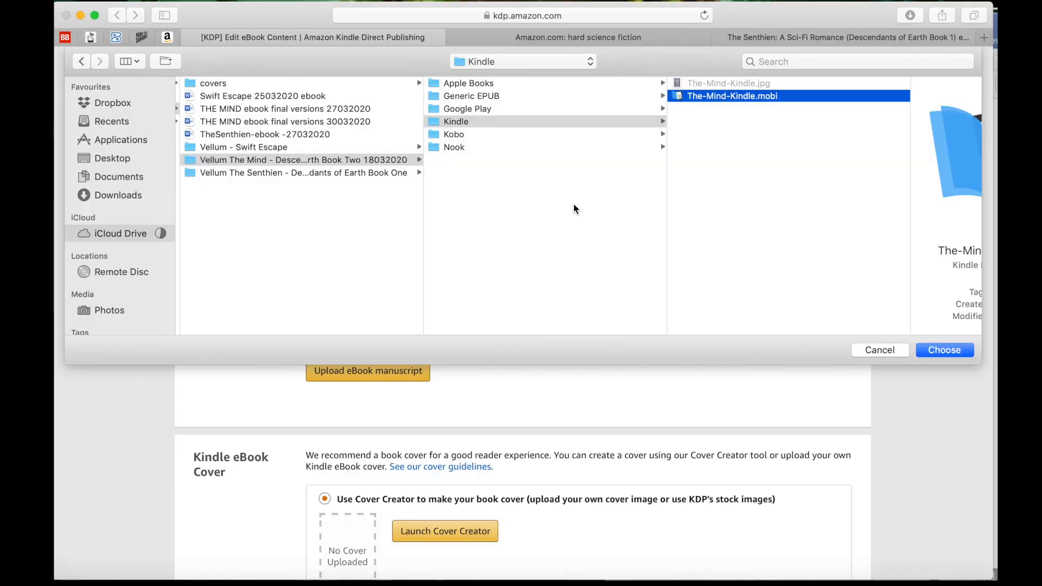
pyautogui.click(944, 349)
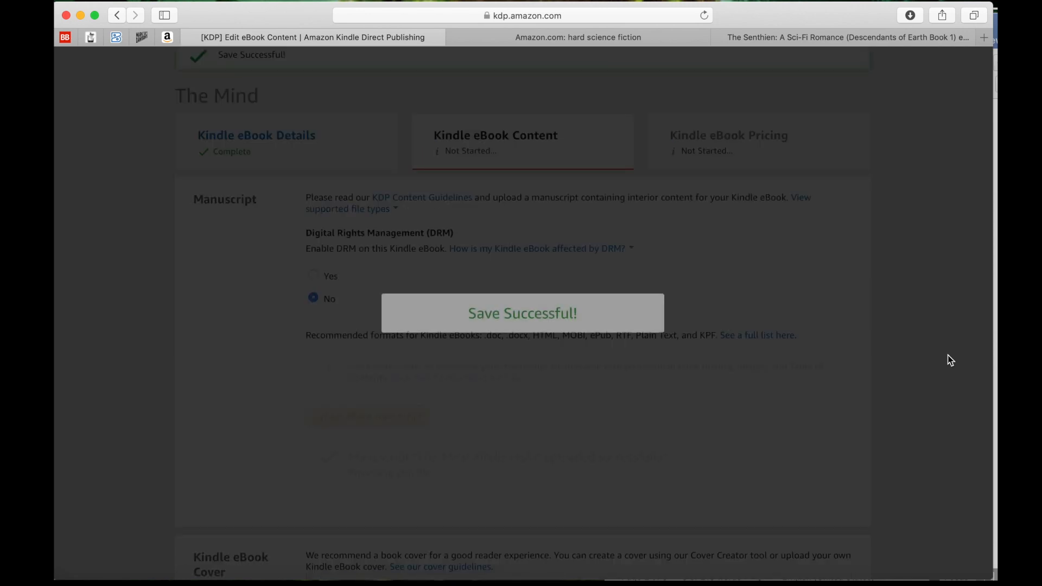
# Step: Choose to upload an existing cover and upload the 1800×2700 JPG cover of "The Mind" from the covers folder
pyautogui.scroll(-4, 718, 429)
pyautogui.scroll(-3, 718, 428)
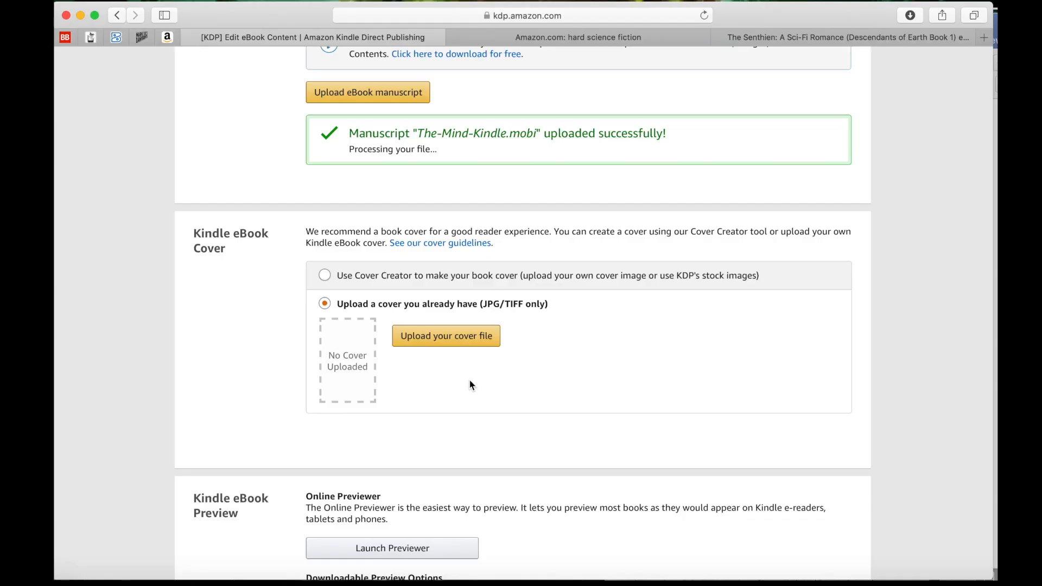
pyautogui.click(465, 342)
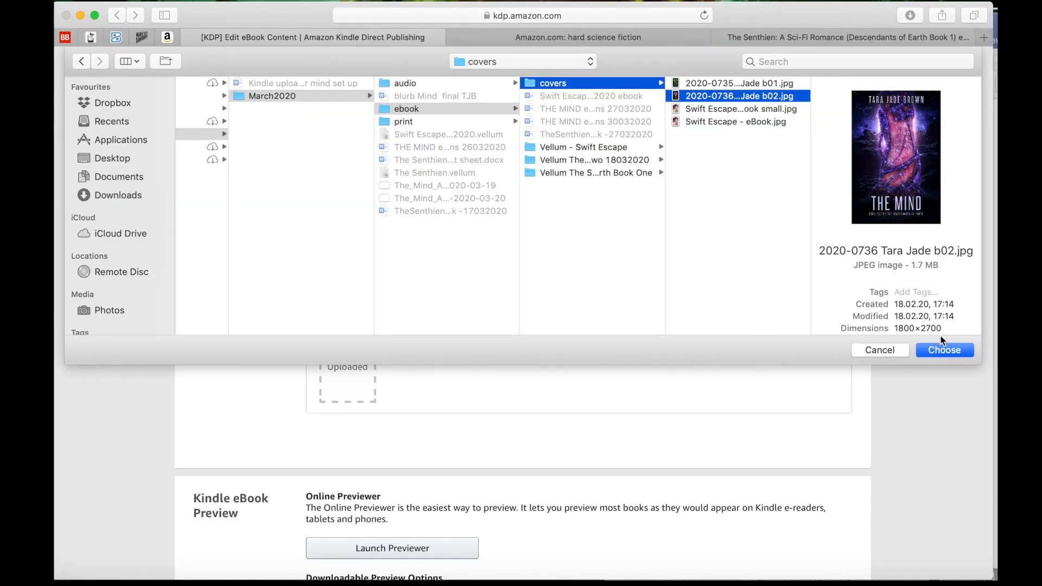
pyautogui.click(942, 353)
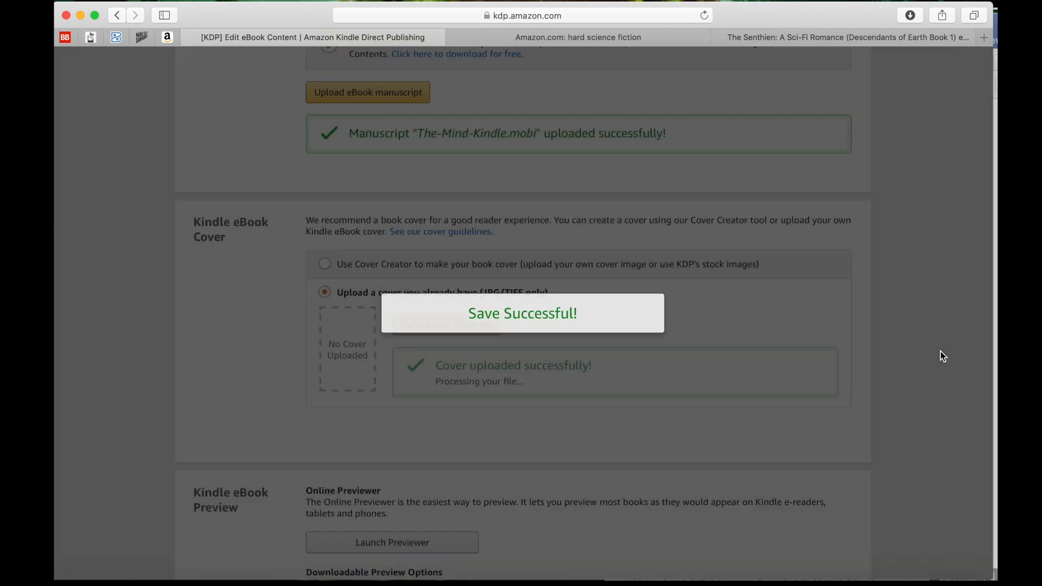
# Step: Launch the Online Previewer and page through the book from the cover into chapter 1
pyautogui.scroll(-5, 941, 352)
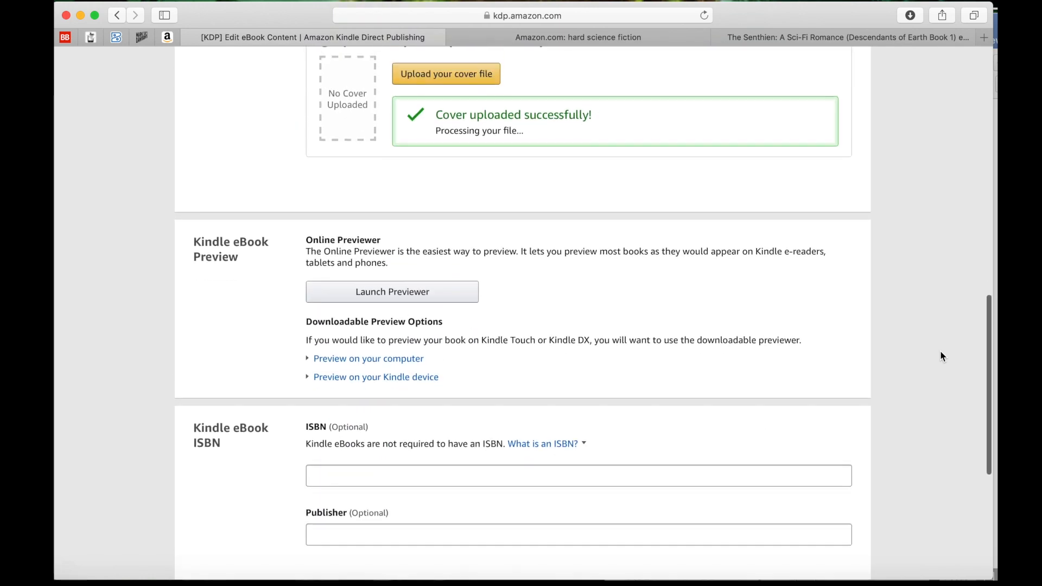
pyautogui.scroll(1, 941, 356)
pyautogui.click(446, 358)
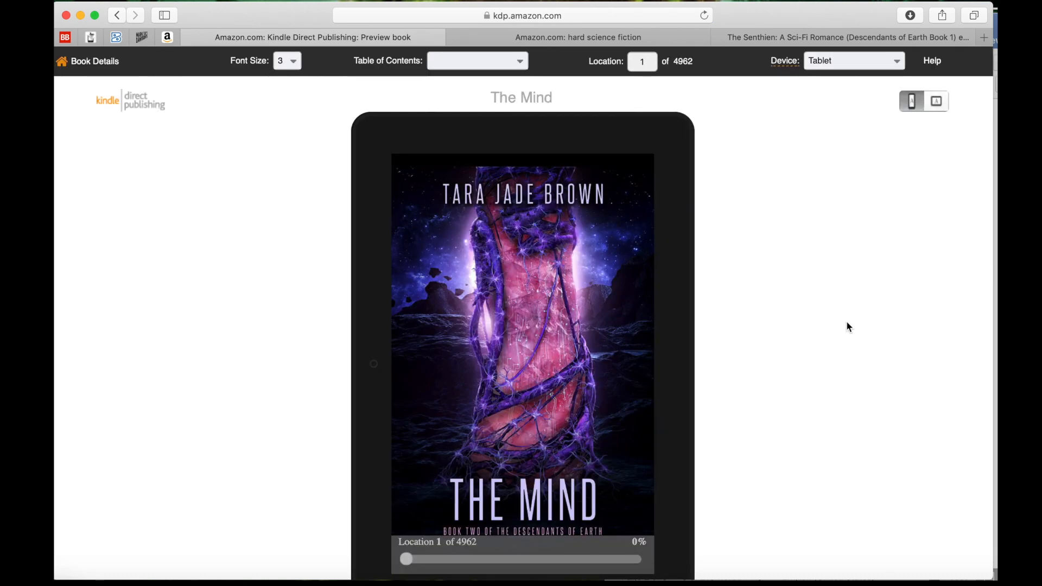
pyautogui.scroll(-1, 837, 263)
pyautogui.click(676, 337)
pyautogui.click(675, 339)
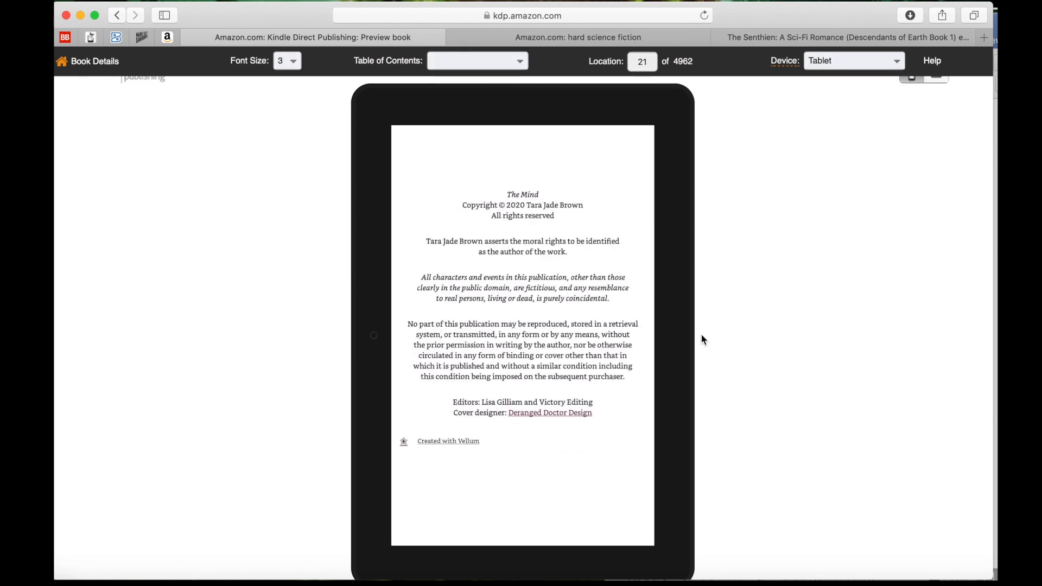
pyautogui.click(678, 351)
pyautogui.click(678, 351)
pyautogui.click(678, 351)
pyautogui.click(678, 351)
pyautogui.click(678, 351)
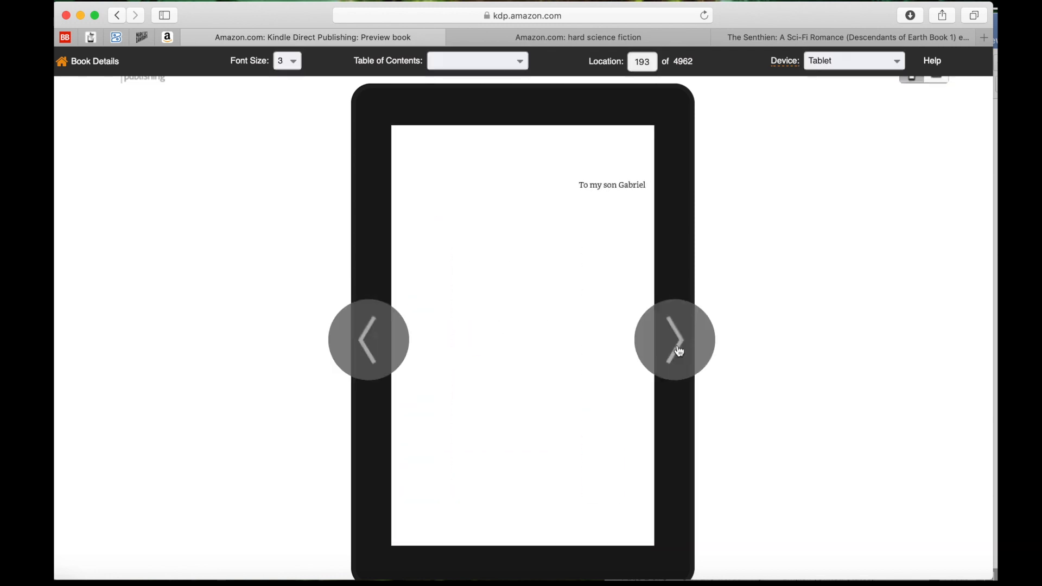
pyautogui.click(678, 351)
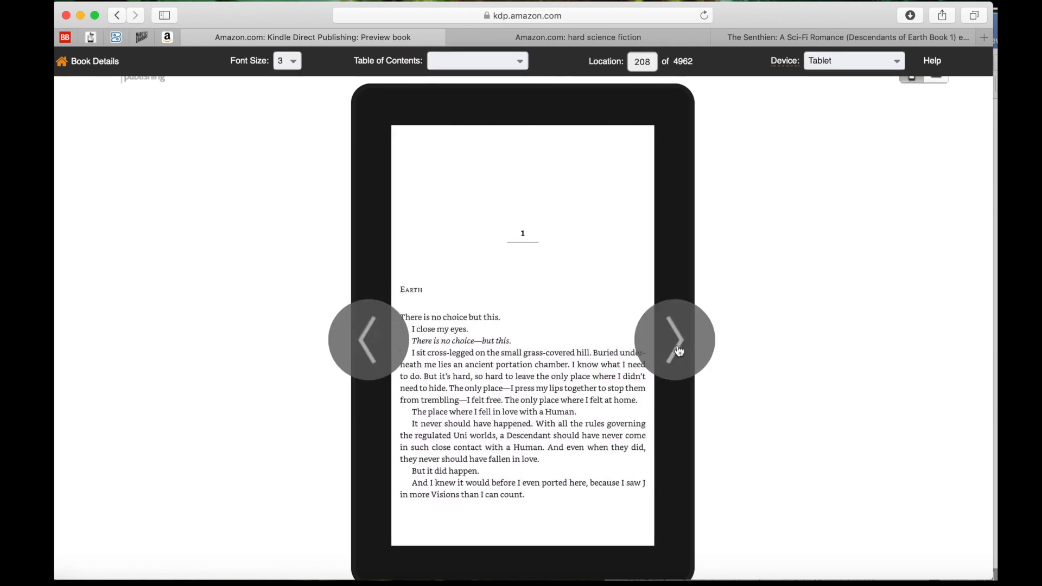
pyautogui.click(678, 351)
pyautogui.click(678, 350)
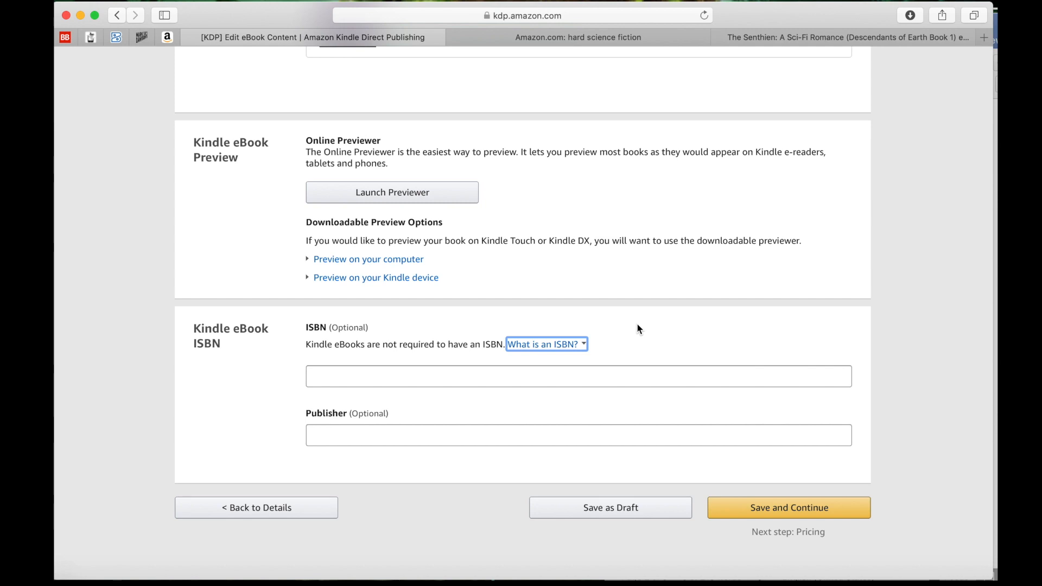
# Step: Enter Brown Dove Publishing as the publisher, leave the ISBN blank, and save the content details to continue to Pricing
pyautogui.click(342, 432)
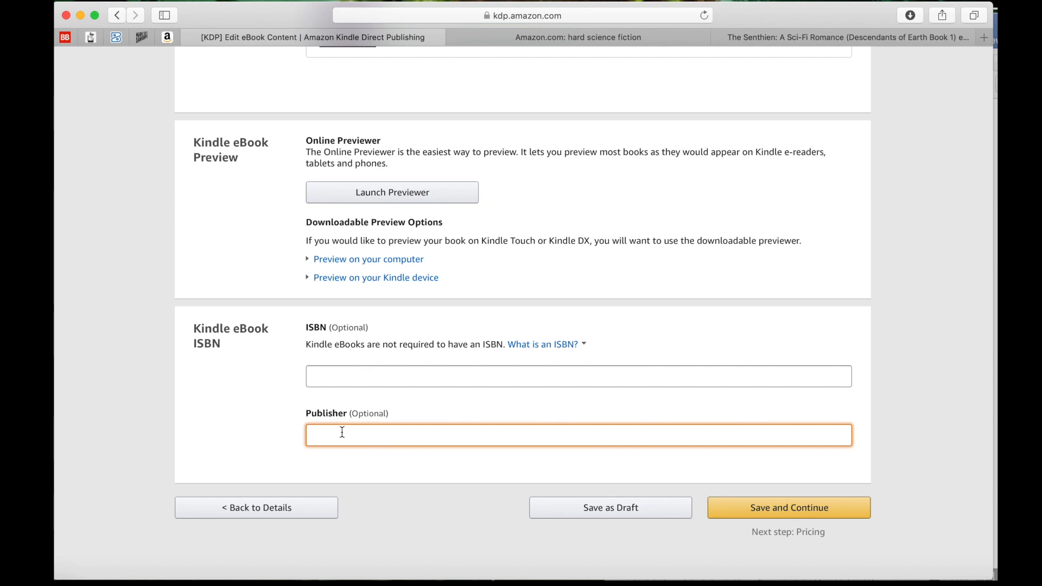
pyautogui.write('Brown Dove Publishing')
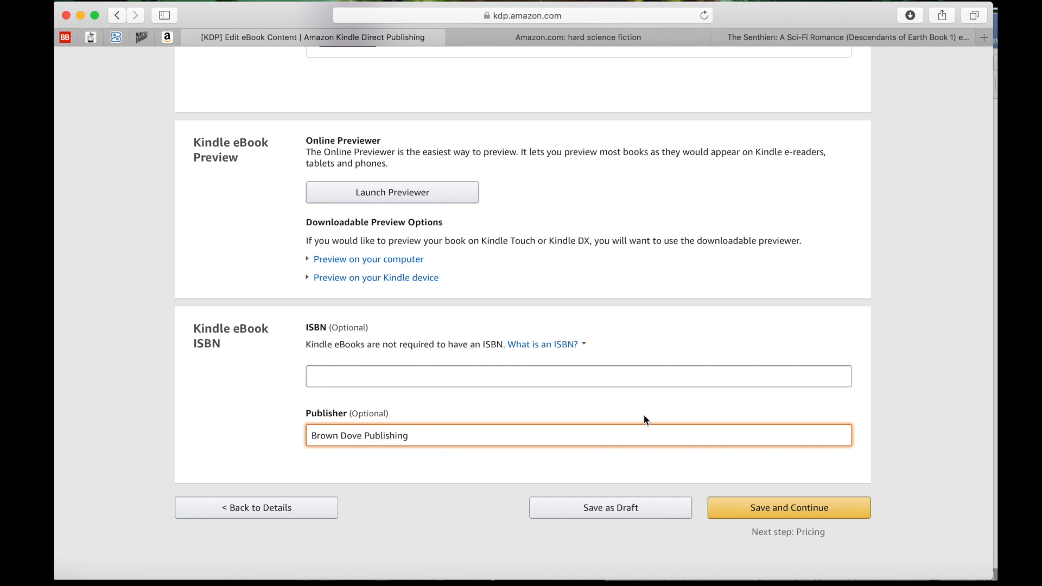
pyautogui.click(743, 502)
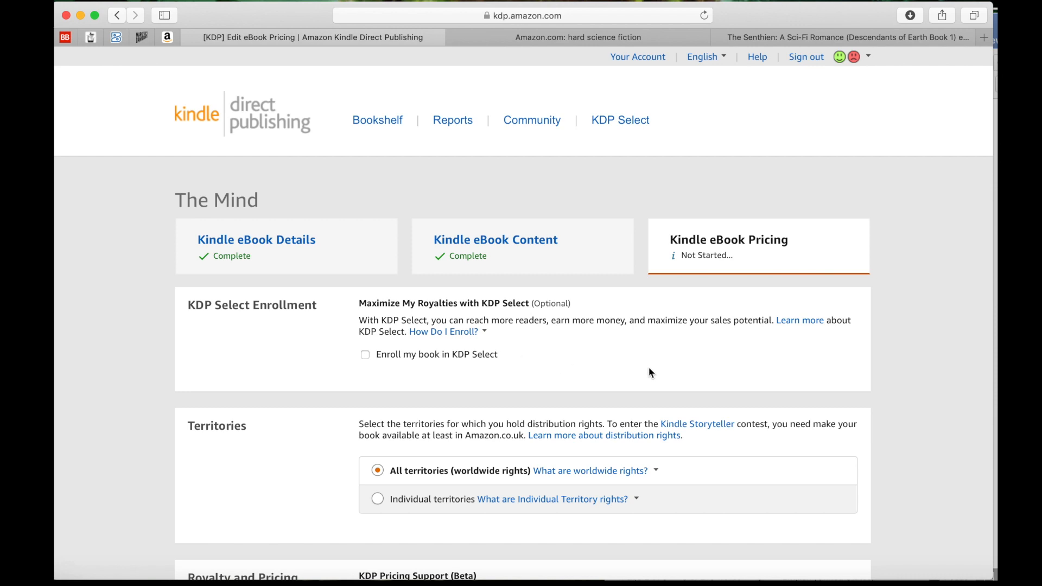
# Step: Leave KDP Select unenrolled and worldwide rights selected, and set the Amazon.com list price to 0.99 USD
pyautogui.scroll(-2, 651, 373)
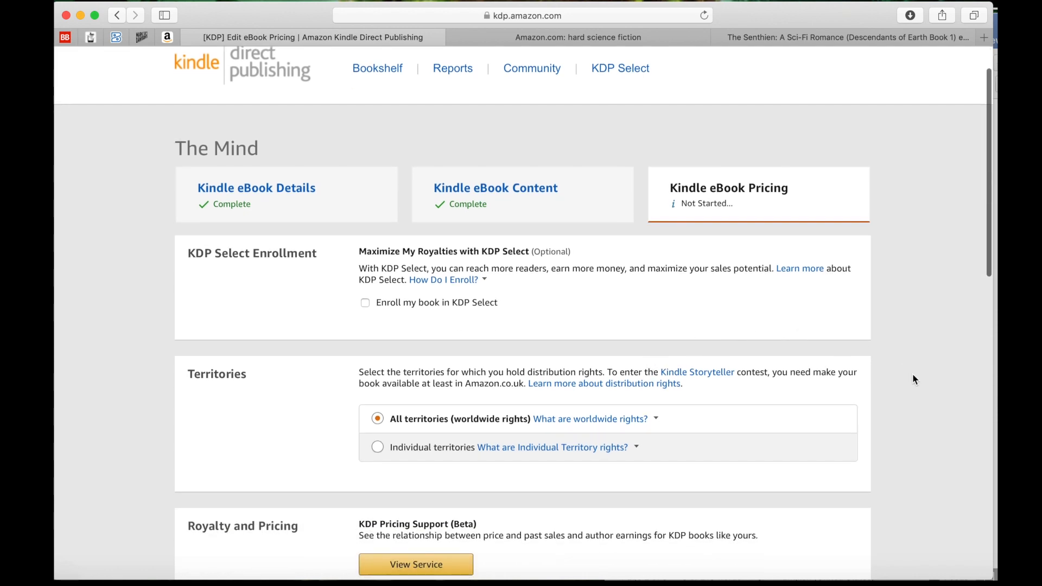
pyautogui.scroll(-3, 912, 377)
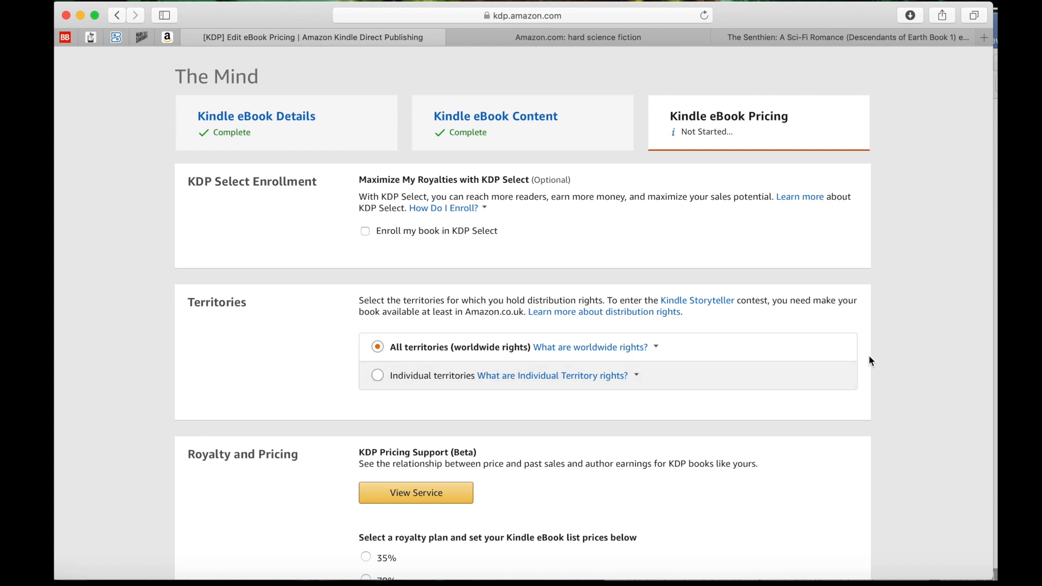
pyautogui.scroll(-8, 884, 426)
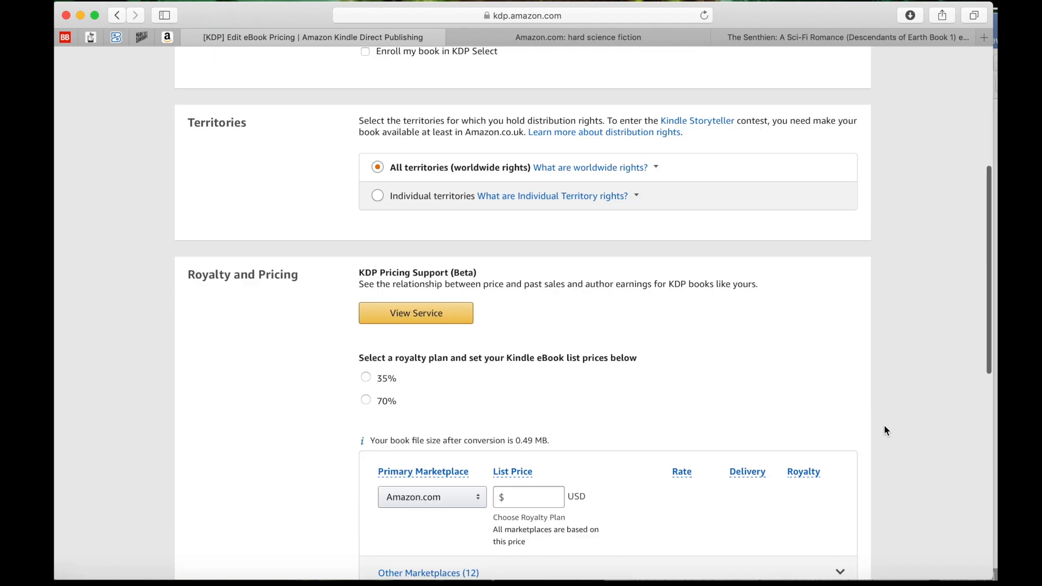
pyautogui.scroll(-2, 884, 426)
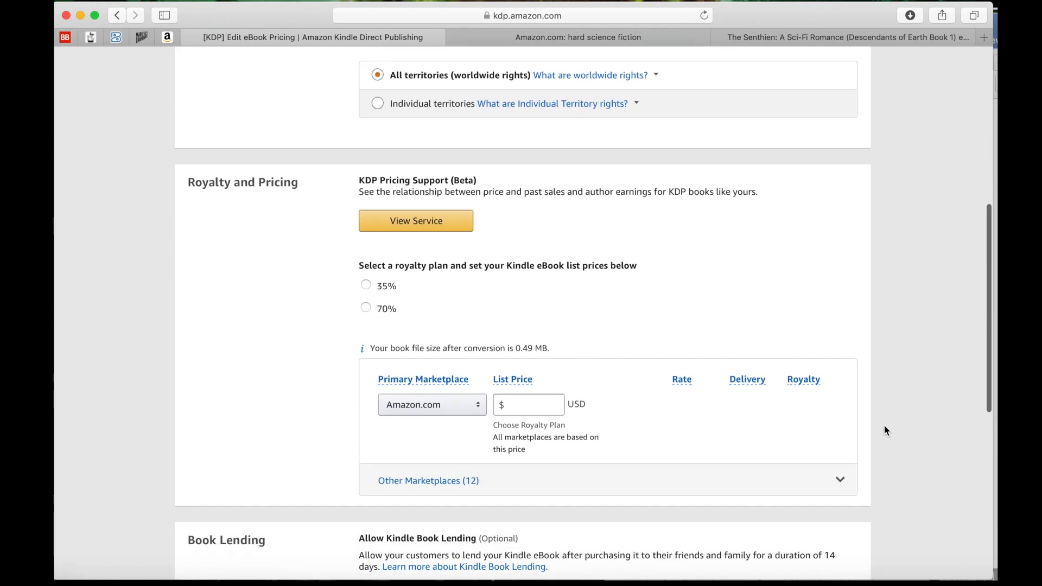
pyautogui.scroll(-4, 884, 426)
pyautogui.click(539, 309)
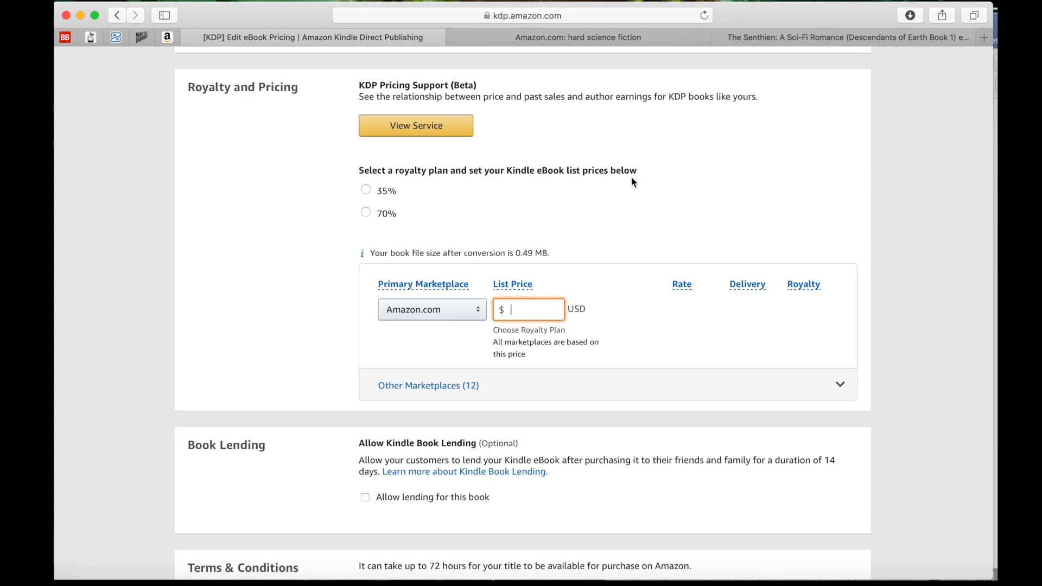
pyautogui.write('0.99')
pyautogui.click(622, 215)
pyautogui.scroll(-1, 688, 311)
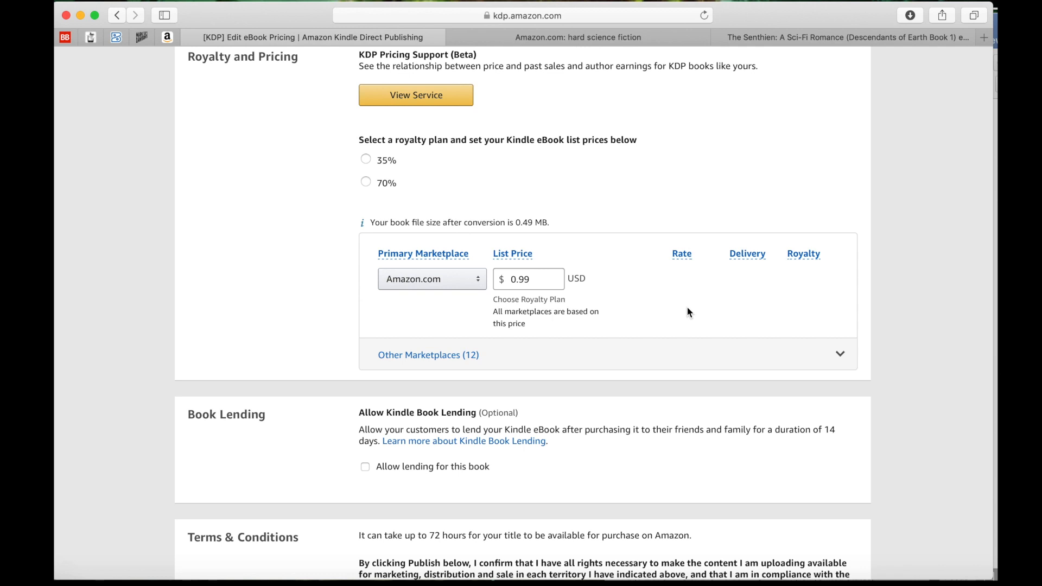
# Step: Allow lending for this book and try to publish the Kindle eBook
pyautogui.scroll(-5, 696, 348)
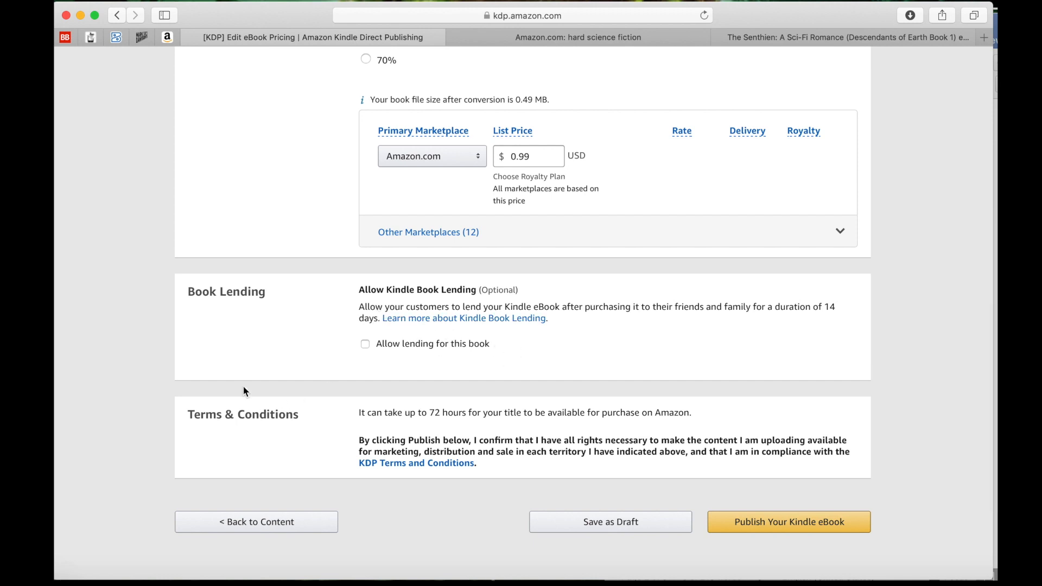
pyautogui.click(365, 344)
pyautogui.scroll(4, 767, 366)
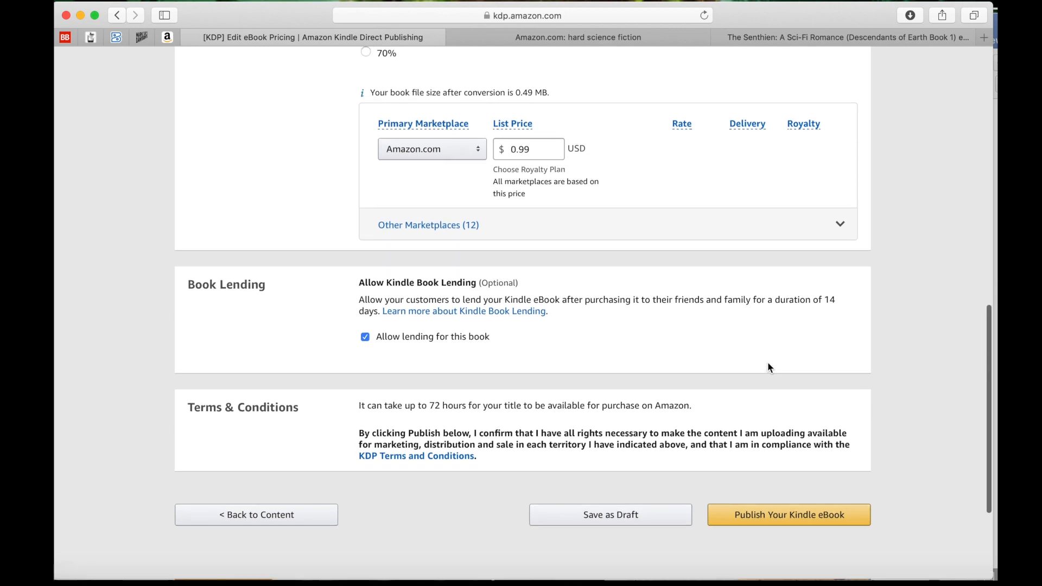
pyautogui.scroll(10, 767, 366)
pyautogui.scroll(-20, 767, 366)
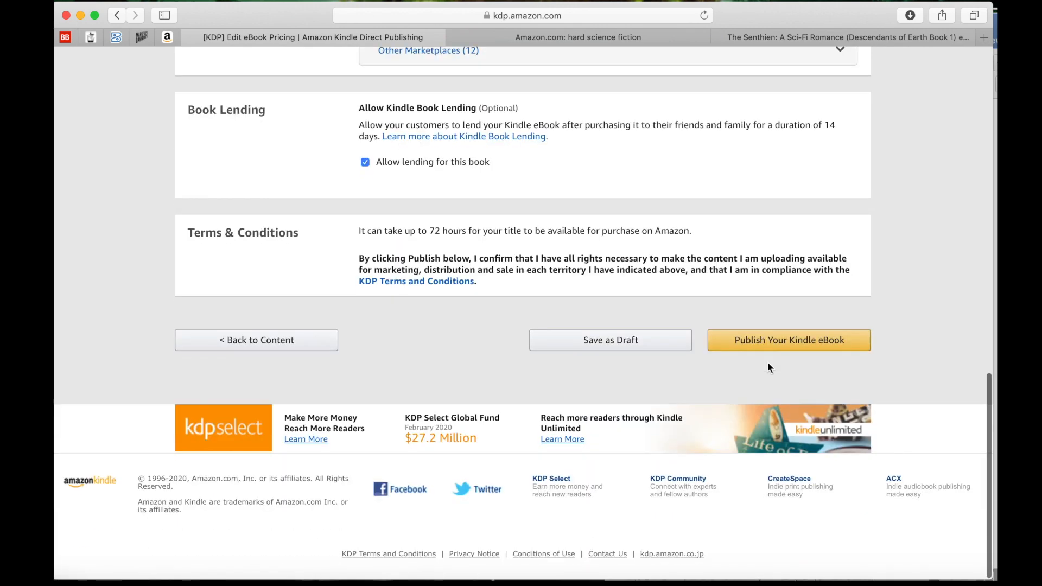
pyautogui.scroll(2, 897, 442)
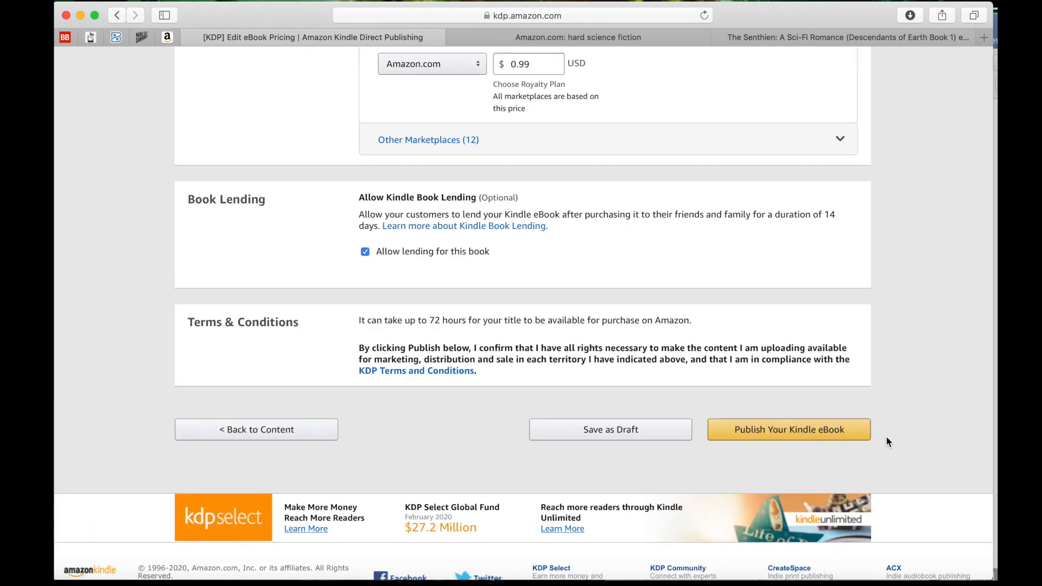
pyautogui.click(823, 434)
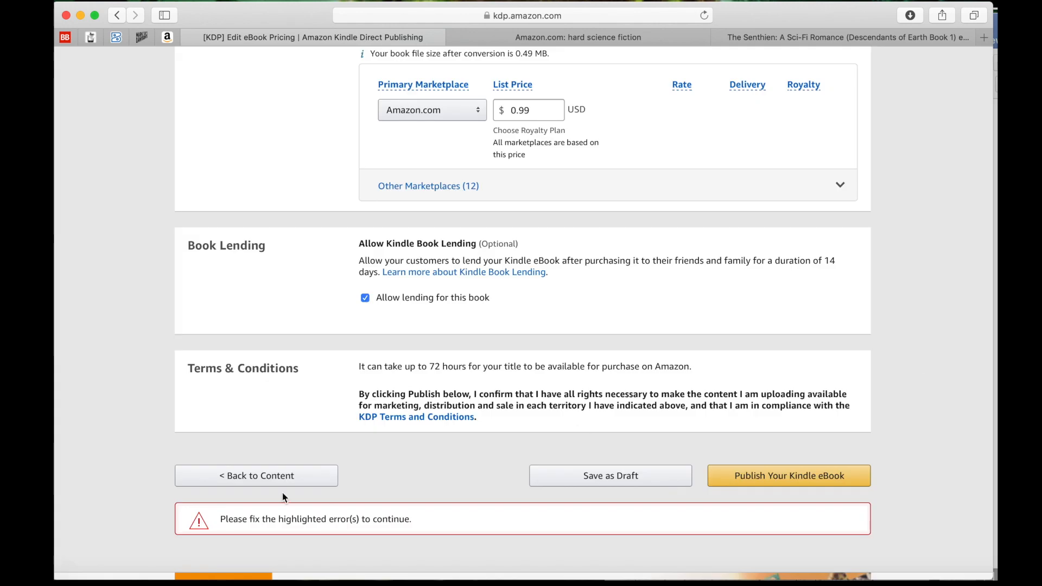
# Step: Select the 35% royalty plan in the Royalty and Pricing section
pyautogui.scroll(6, 860, 395)
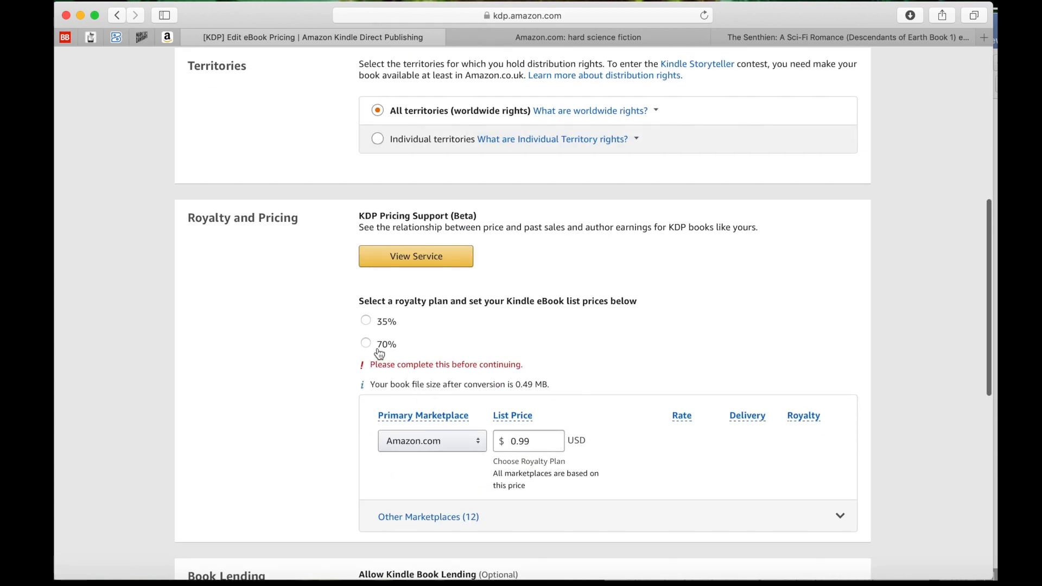
pyautogui.click(366, 320)
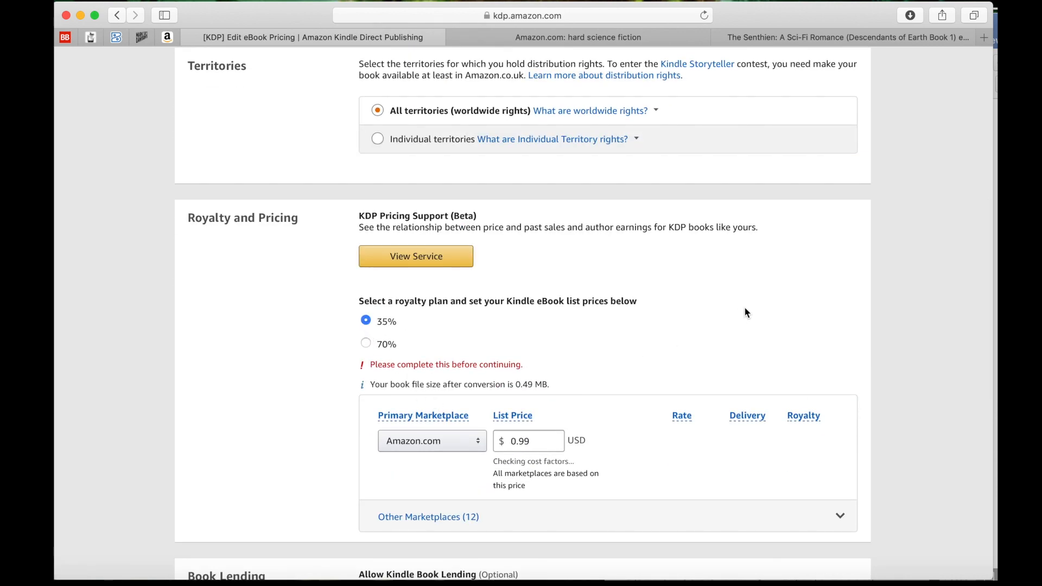